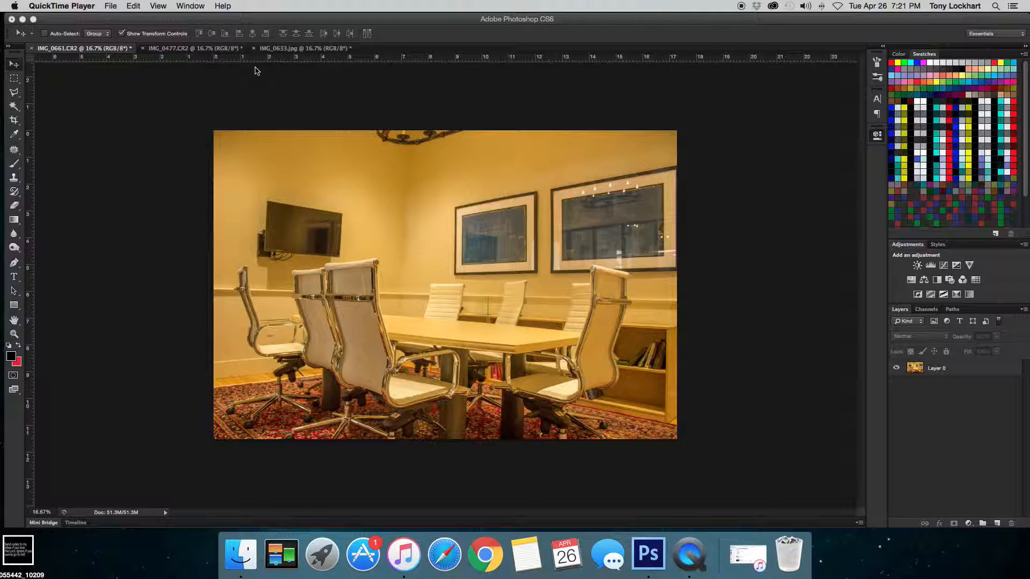
- Duplicate the photo layer and set the copy's blend mode to Color Dodge
left_click(960, 374)
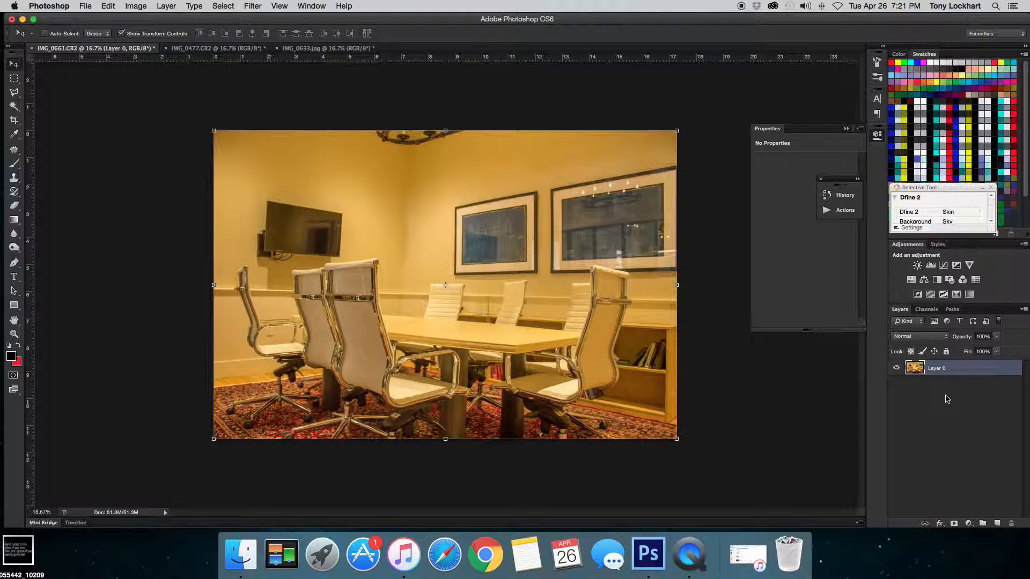
key("super+j")
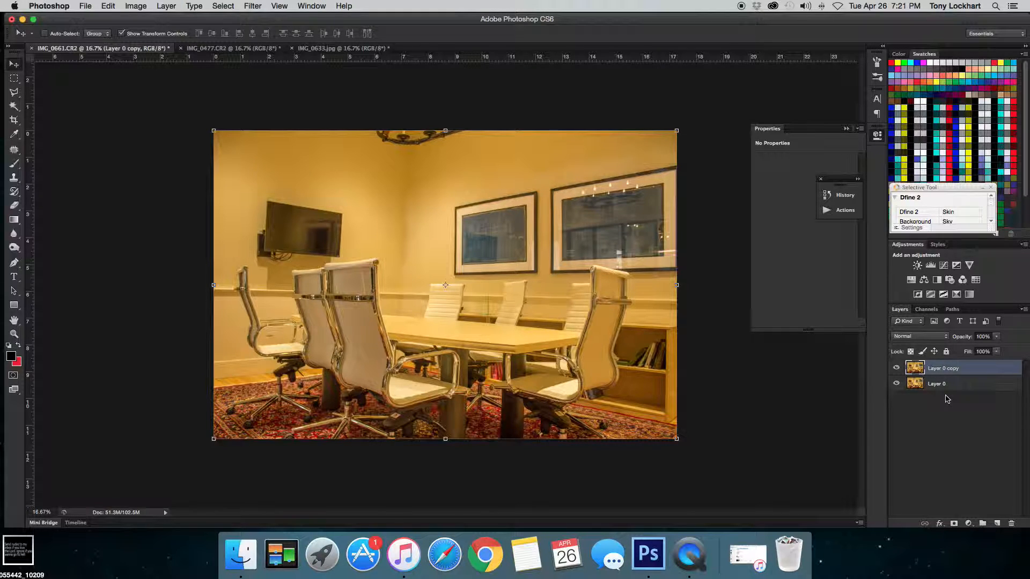
left_click(934, 341)
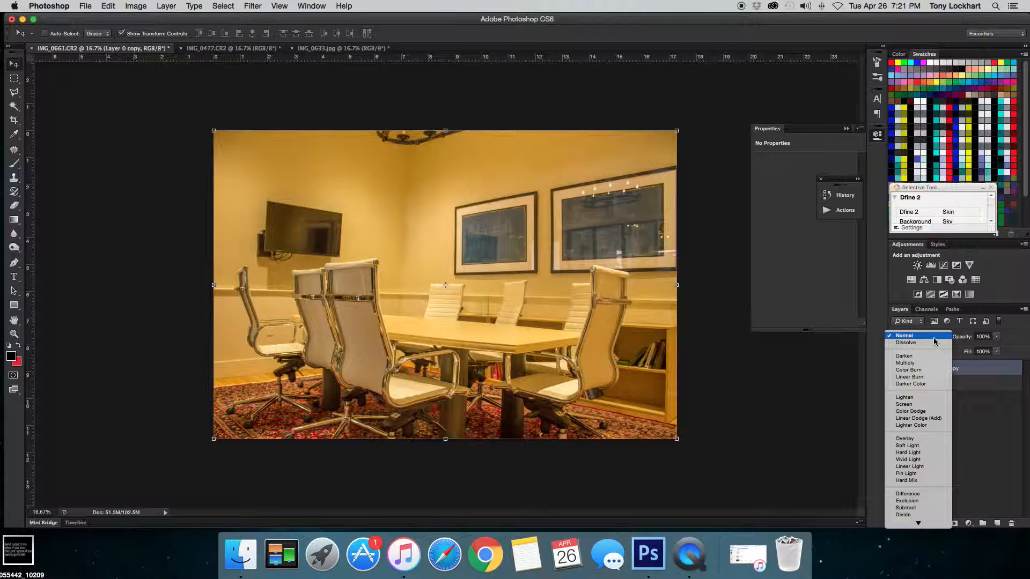
left_click(925, 412)
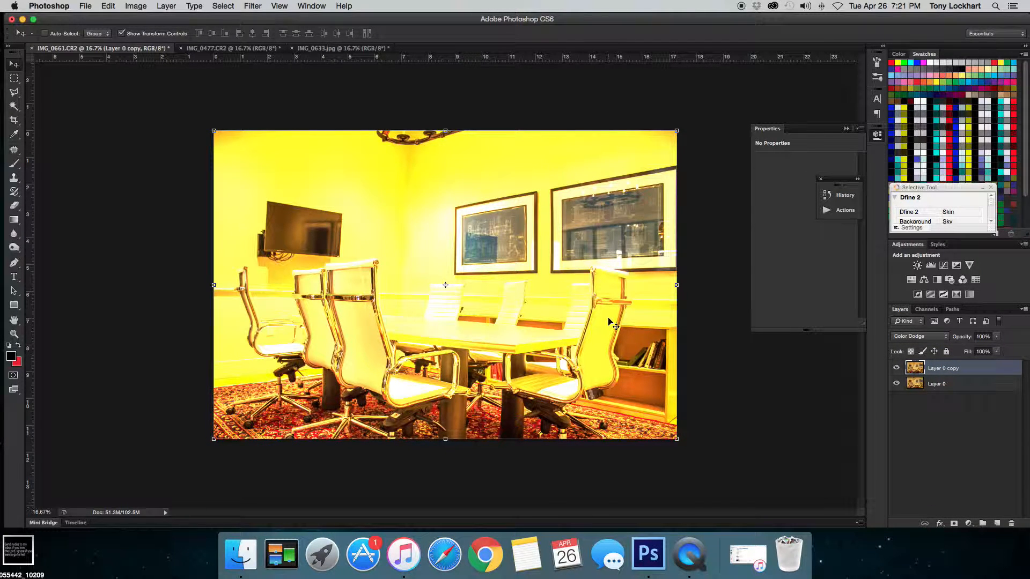
- Invert the duplicate layer and apply a Gaussian Blur with a radius of 2.4 pixels
key("super+i")
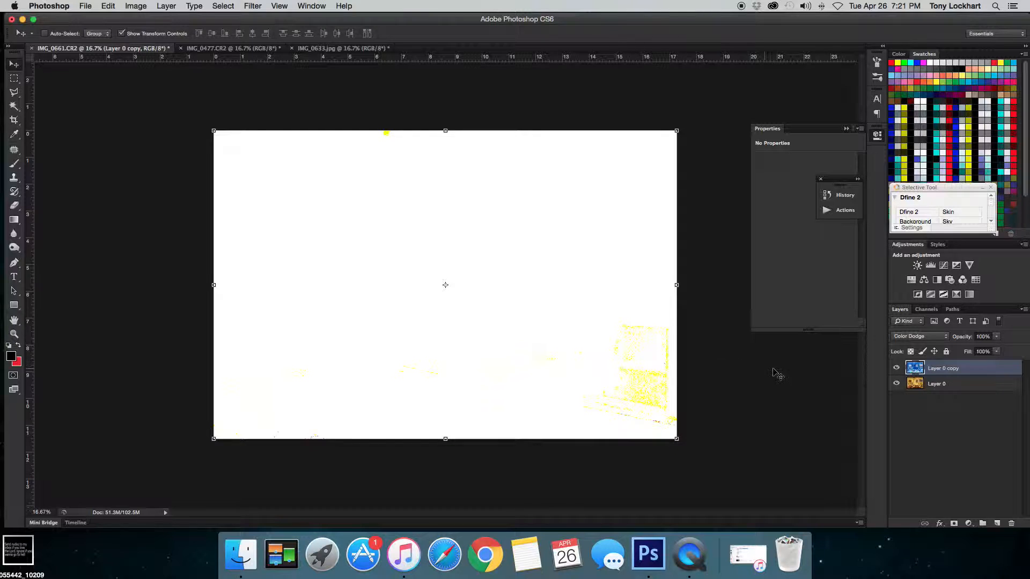
left_click(214, 4)
mouse_move(249, 4)
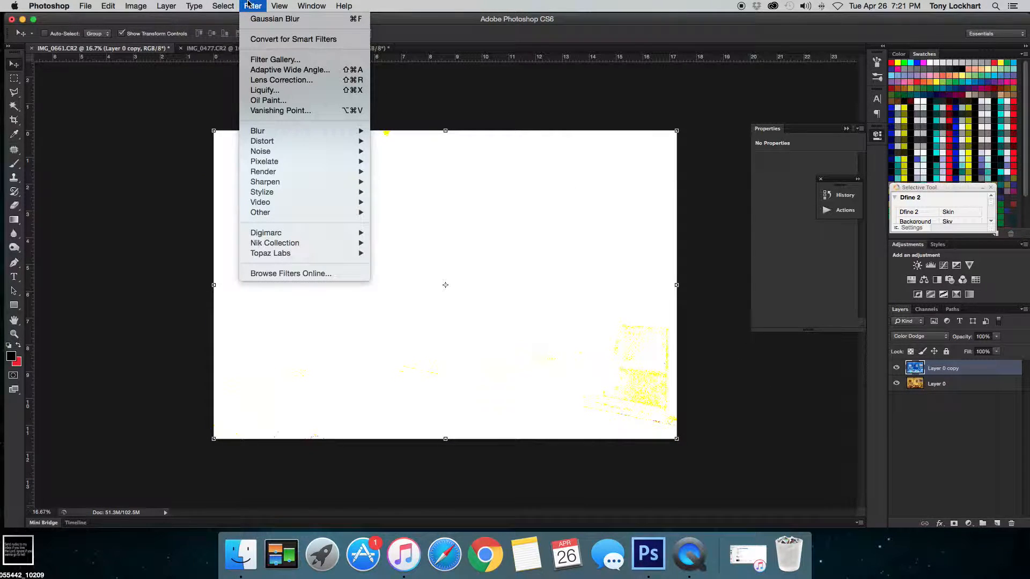
mouse_move(302, 134)
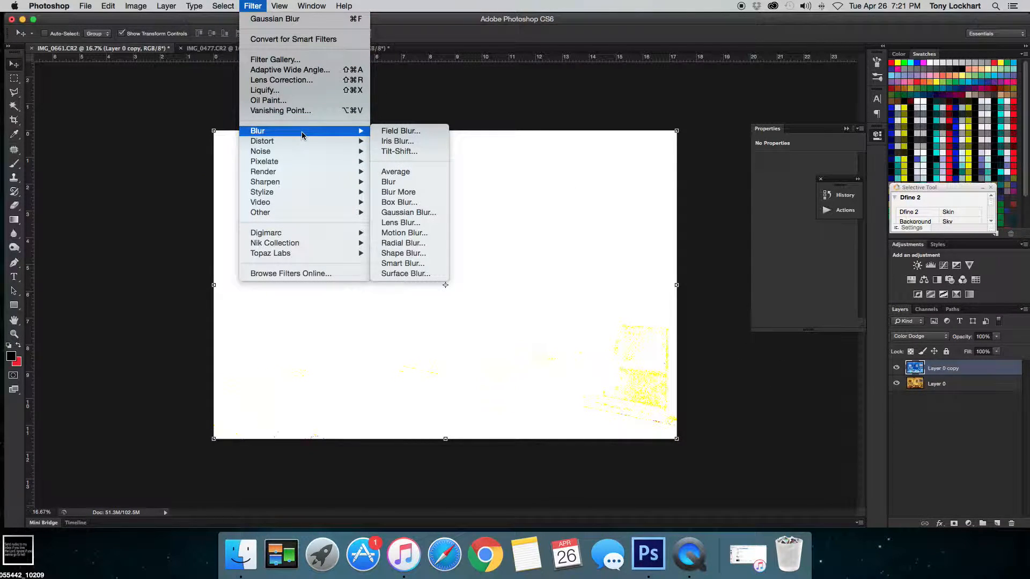
left_click(414, 216)
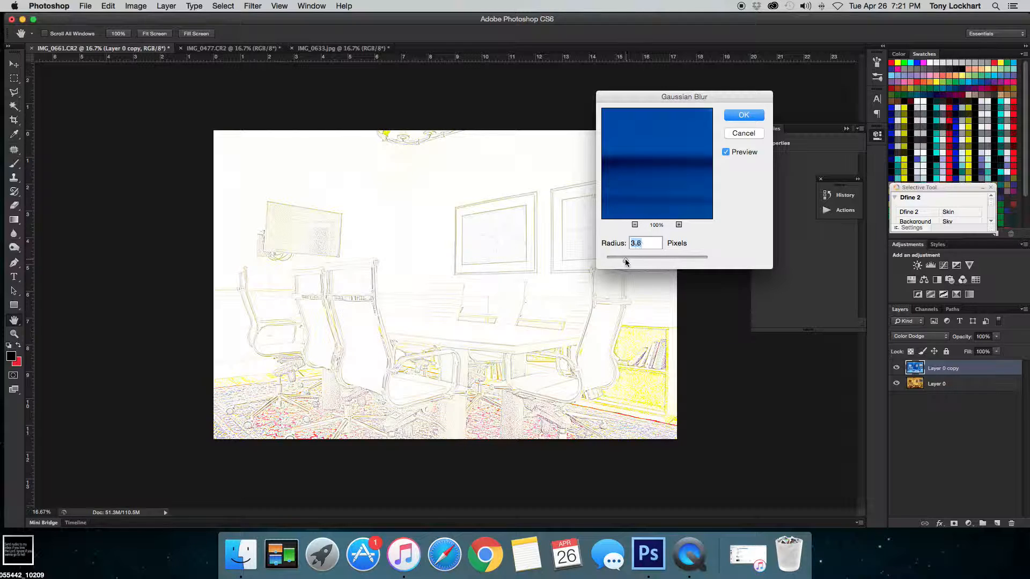
left_click_drag(625, 262, 700, 263)
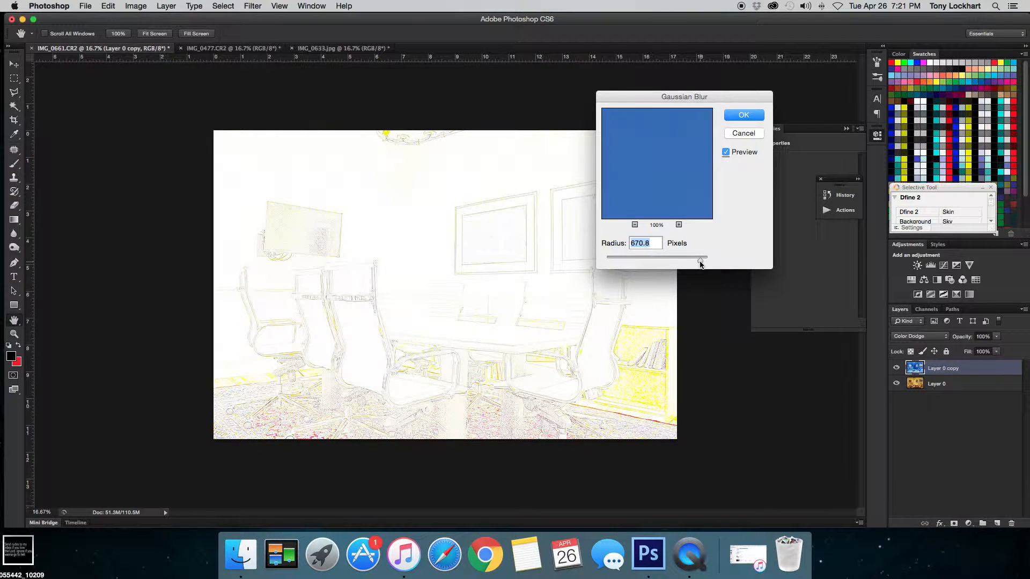
left_click_drag(697, 263, 618, 263)
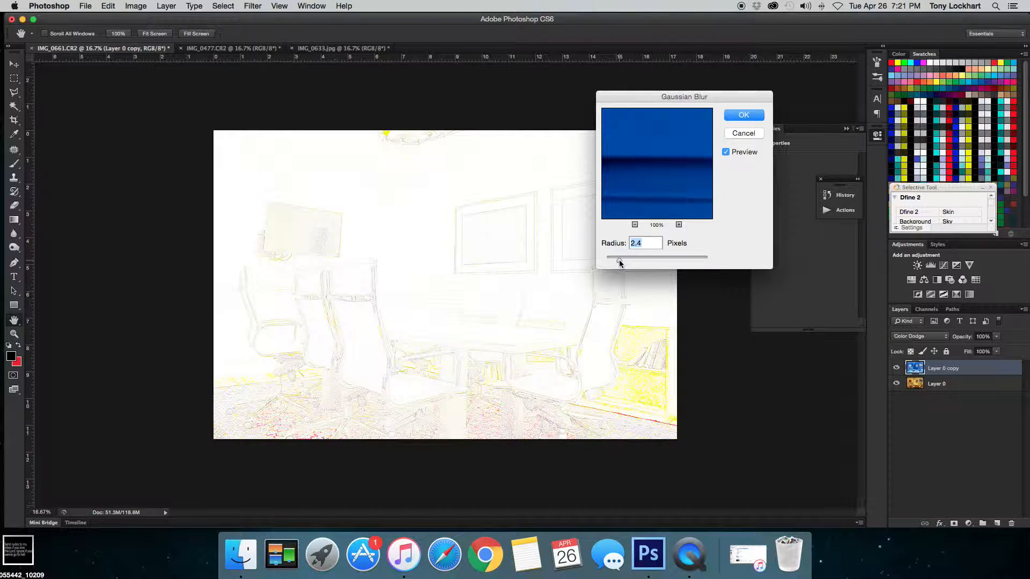
left_click_drag(618, 263, 617, 263)
left_click(744, 116)
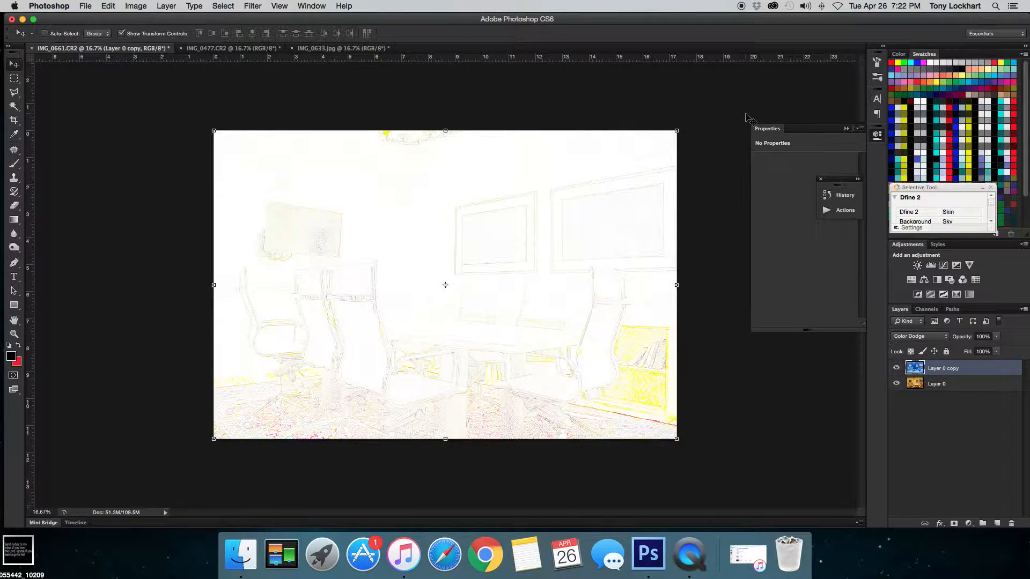
- Add a Black & White adjustment layer above the duplicate
left_click(968, 523)
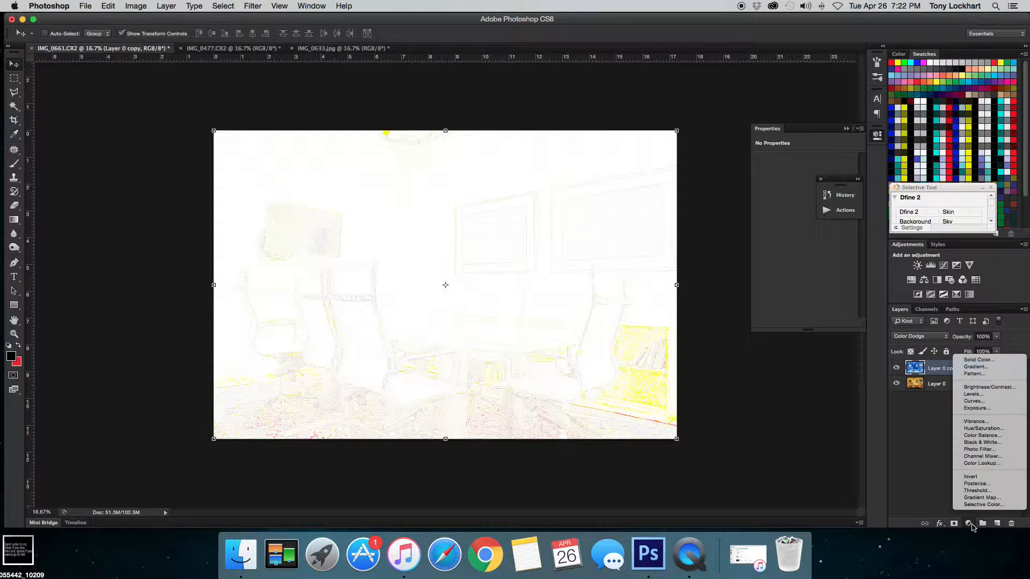
left_click(989, 442)
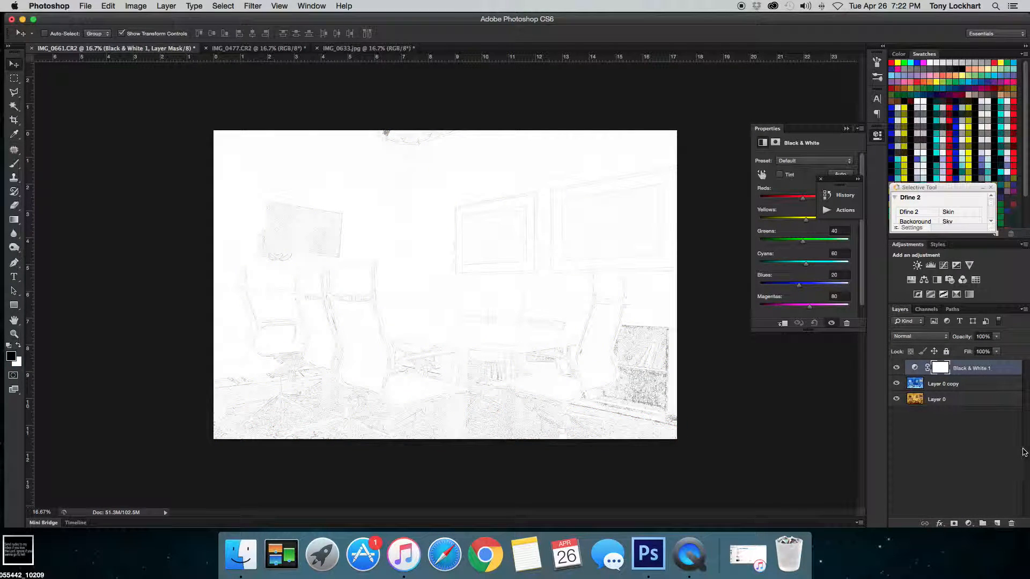
left_click_drag(835, 184, 839, 388)
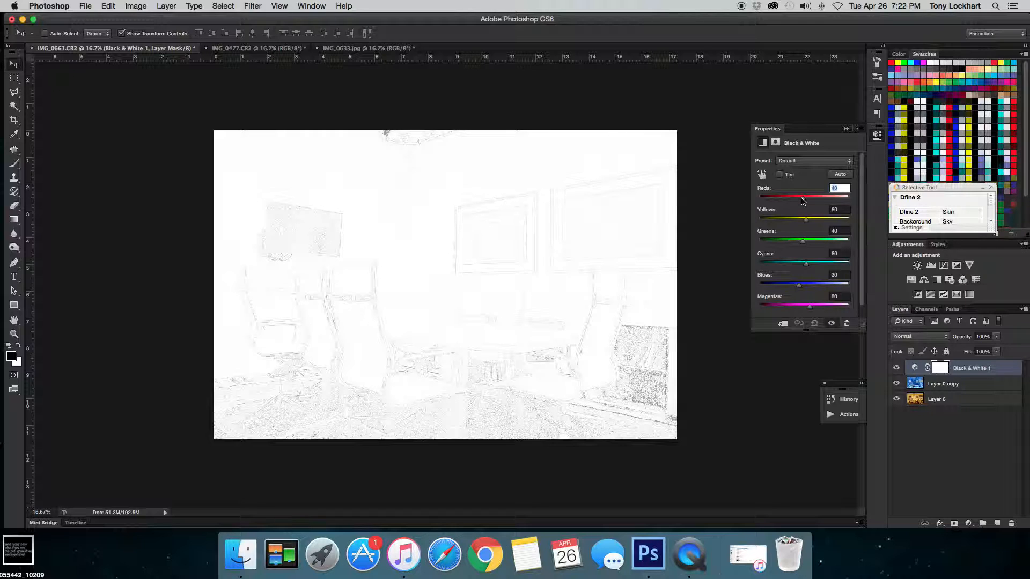
- Set the Black & White sliders to Reds -200, Yellows -36, Greens -200, Cyans -140, Blues -173, Magentas -45
left_click_drag(799, 201, 776, 287)
mouse_move(769, 198)
left_mouse_down()
mouse_move(796, 201)
mouse_move(781, 200)
left_mouse_up()
left_click_drag(776, 241, 788, 312)
left_click_drag(770, 267, 786, 245)
left_click_drag(780, 198, 759, 199)
left_click_drag(783, 243, 786, 308)
left_click_drag(763, 264, 769, 263)
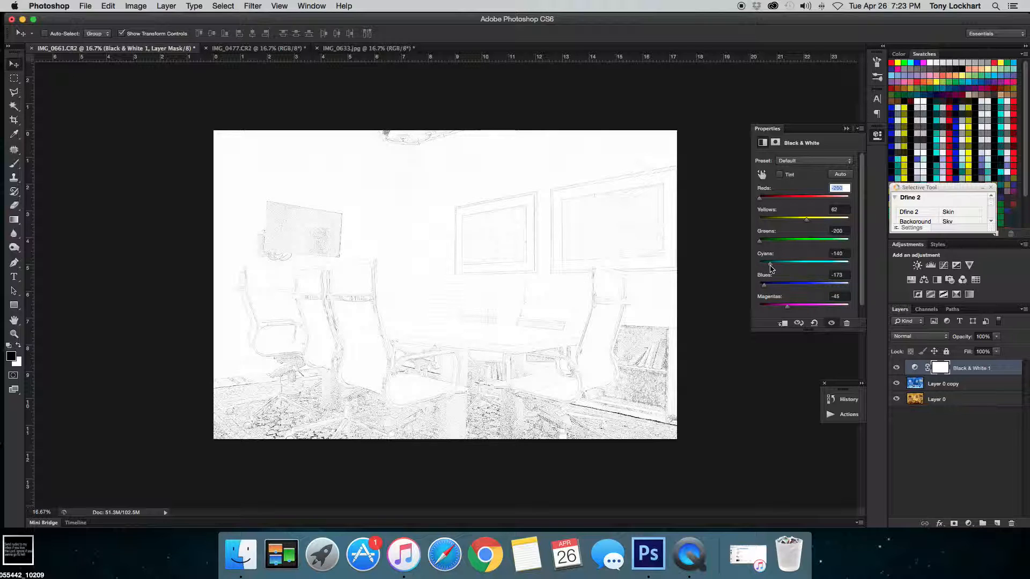
left_click_drag(806, 222, 787, 222)
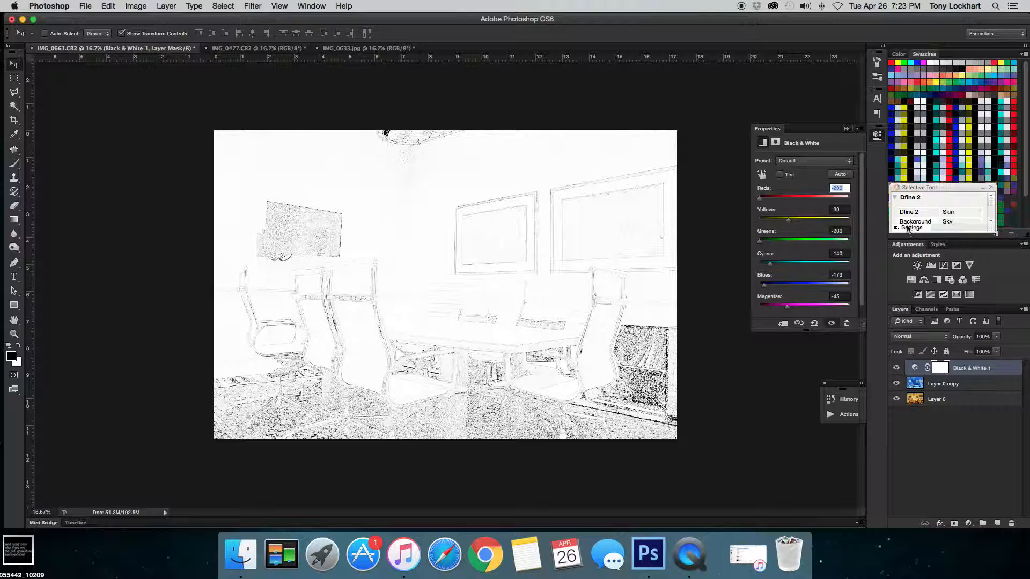
left_click(846, 130)
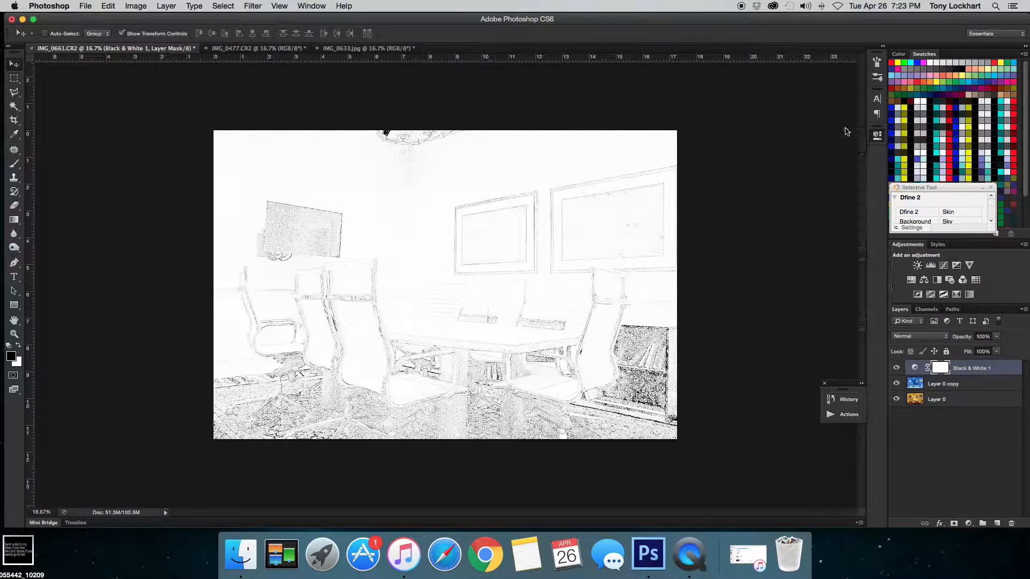
- Group the Black & White and duplicate layers together and add a layer mask to the group
left_click(977, 386, "shift")
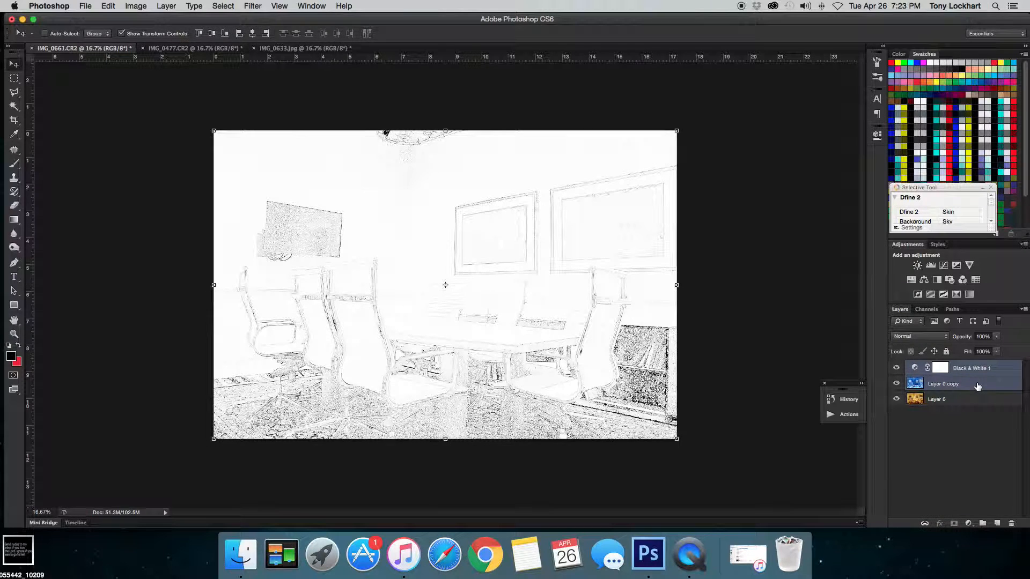
key("super+g")
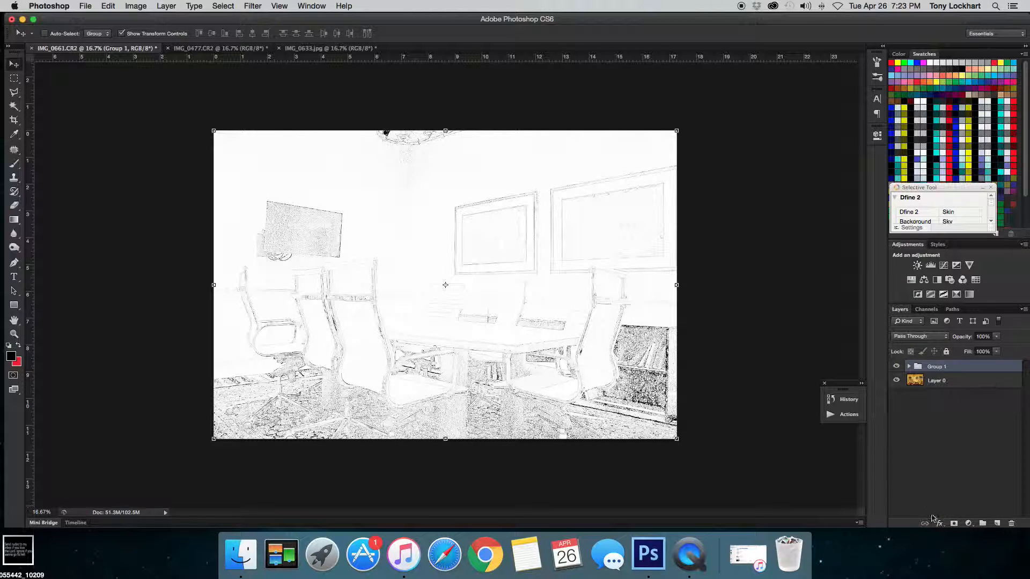
left_click(953, 523)
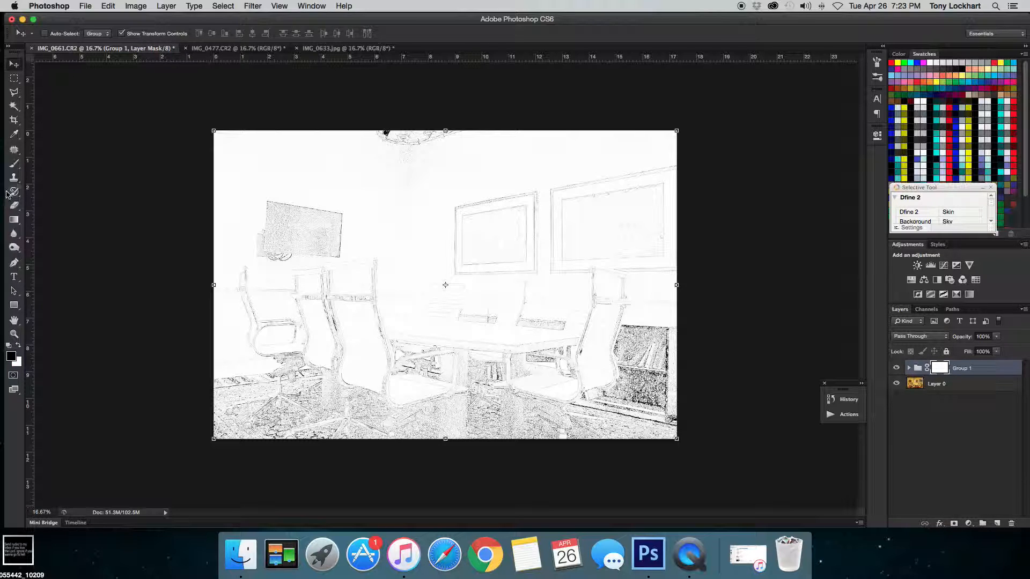
- Draw a gradient on the group mask from the image's right edge to its left edge
left_click(15, 221)
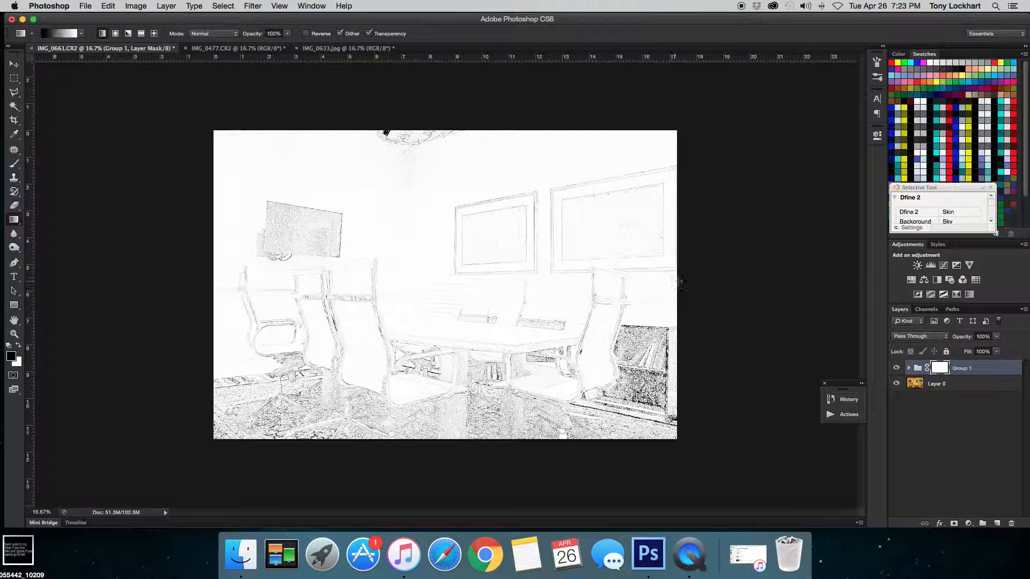
left_click_drag(677, 280, 213, 281)
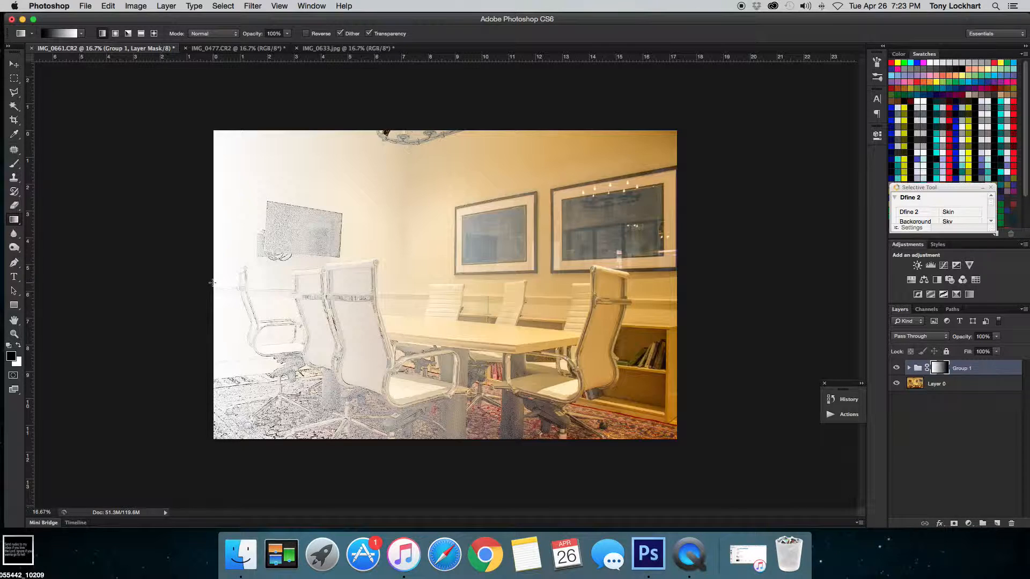
left_click(15, 64)
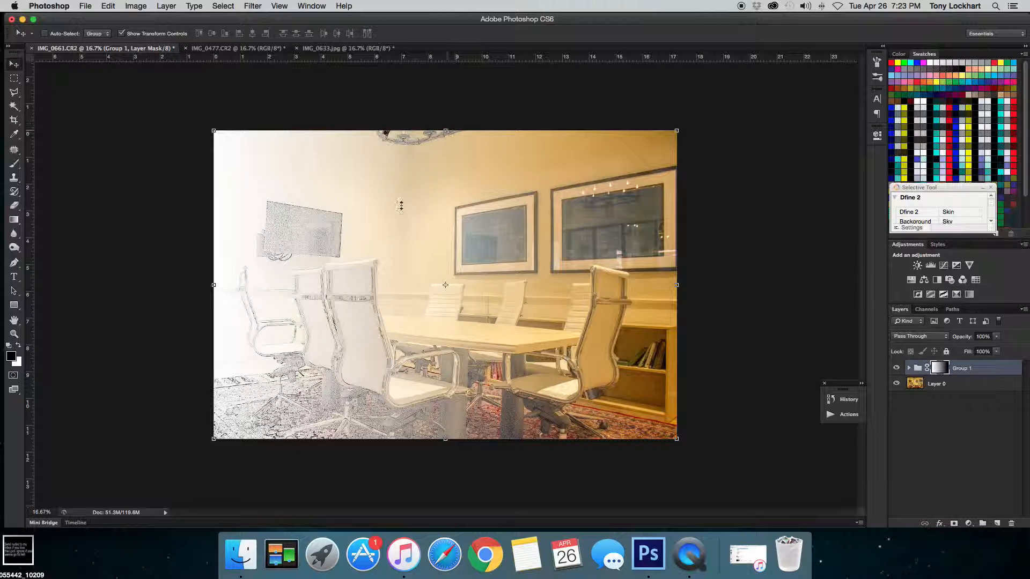
left_click(15, 166)
mouse_move(397, 222)
left_mouse_down()
mouse_move(463, 243)
mouse_move(436, 274)
mouse_move(475, 296)
left_mouse_up()
key("super+z")
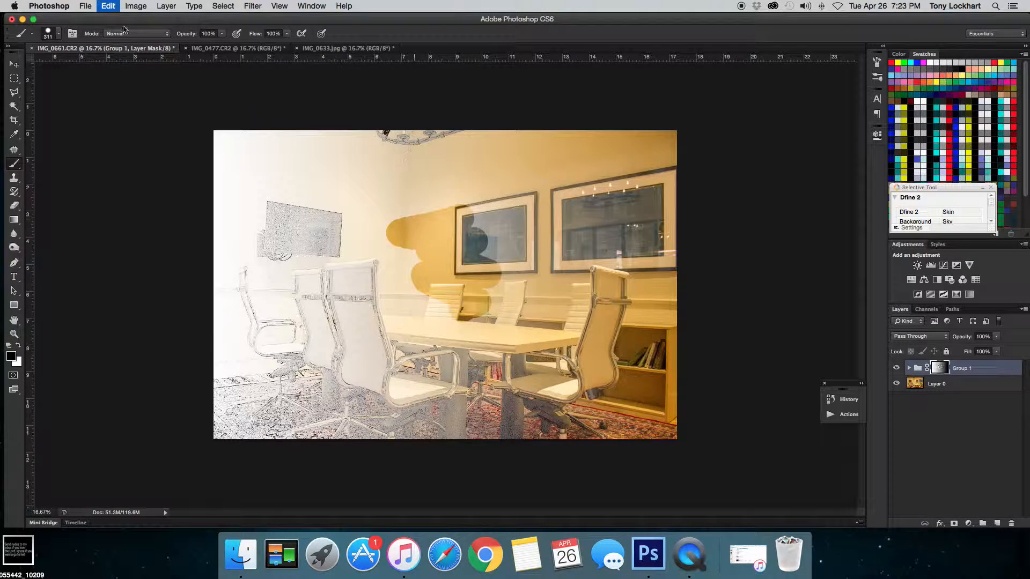
left_click(58, 34)
left_click_drag(80, 92, 48, 92)
left_click(222, 34)
left_click_drag(207, 51, 188, 50)
left_click_drag(433, 159, 466, 193)
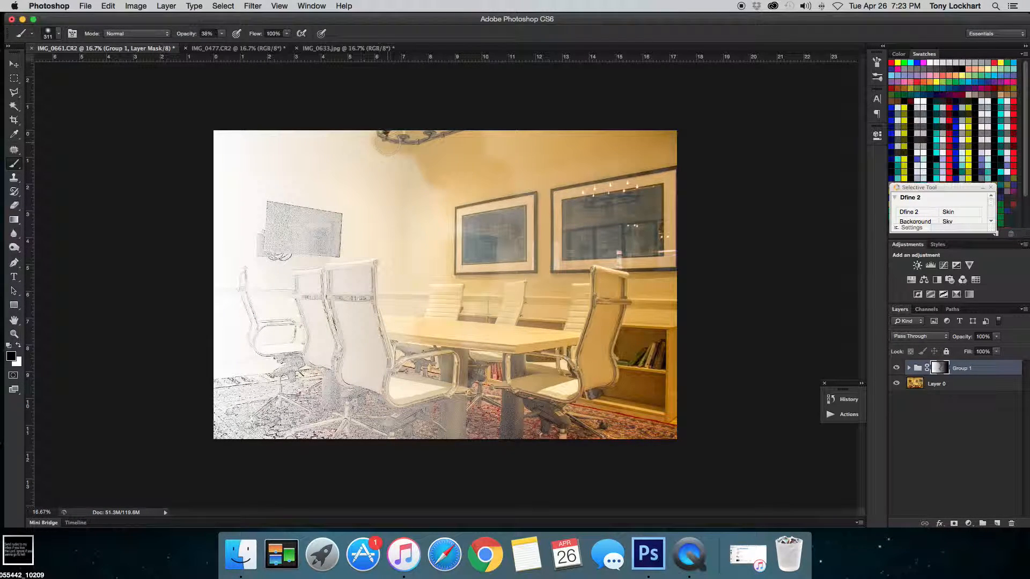
key("super+z")
- Move the group's mask about halfway left so the sketch covers only the image's right half
left_click(13, 65)
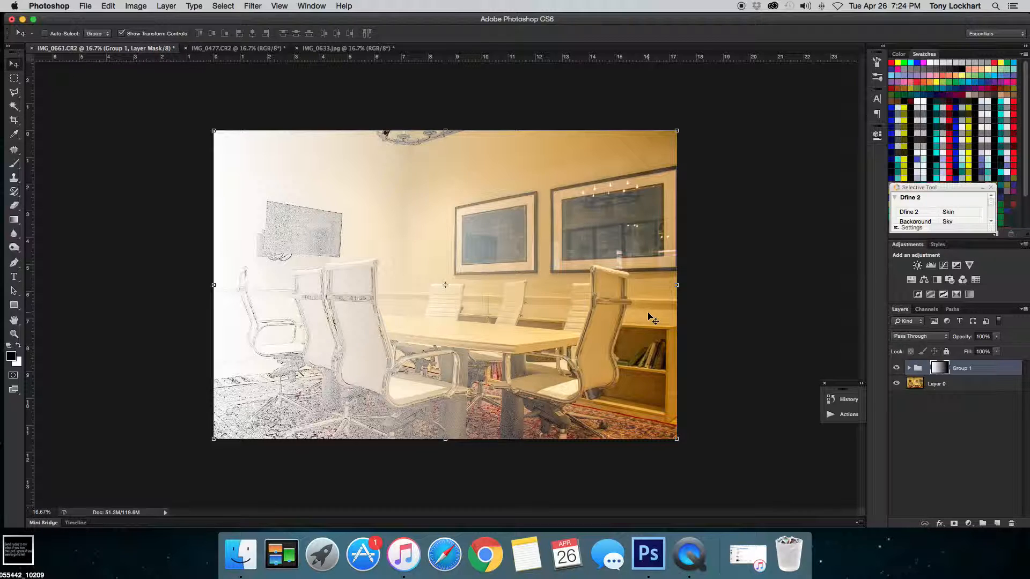
left_click_drag(639, 296, 413, 287)
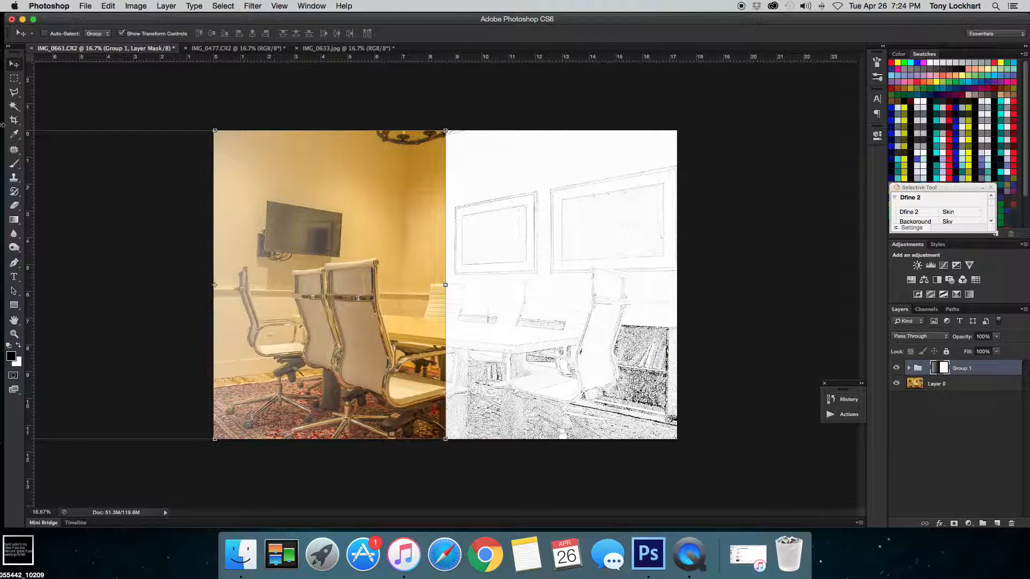
- Paint the group mask with the brush across the image's left half, raising brush opacity to 100%
left_click(14, 164)
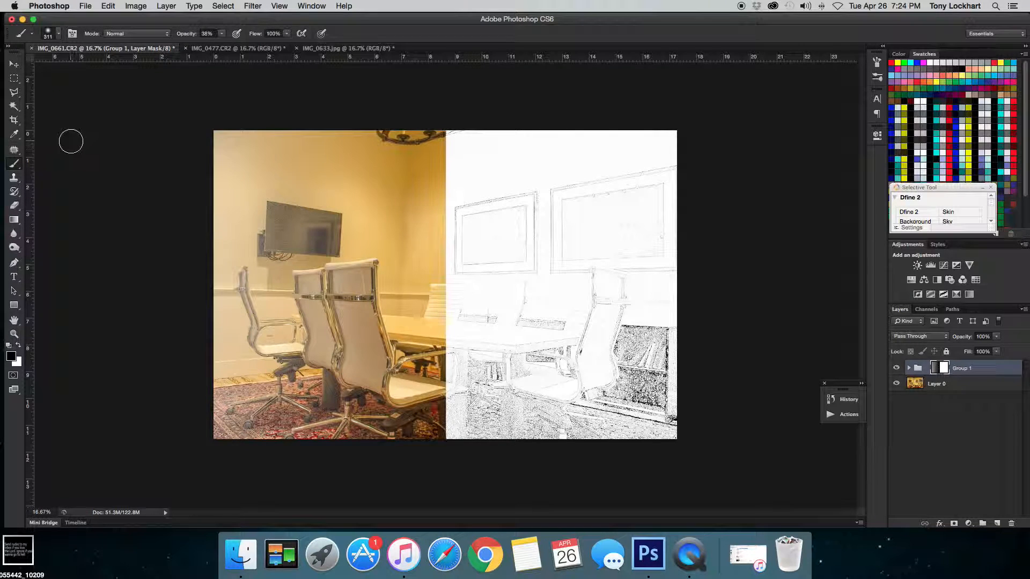
mouse_move(302, 138)
left_mouse_down()
mouse_move(191, 162)
mouse_move(224, 168)
mouse_move(223, 178)
mouse_move(285, 225)
mouse_move(278, 245)
mouse_move(197, 245)
mouse_move(199, 391)
mouse_move(317, 429)
mouse_move(211, 426)
mouse_move(299, 441)
left_mouse_up()
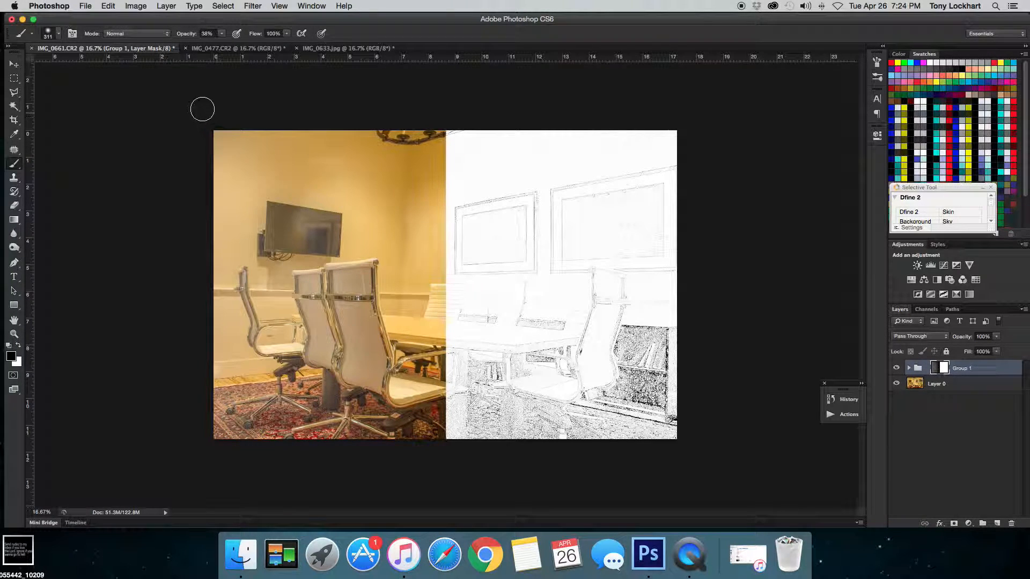
left_click(221, 34)
left_click_drag(221, 47, 264, 49)
mouse_move(352, 137)
left_mouse_down()
mouse_move(375, 185)
mouse_move(316, 217)
mouse_move(316, 207)
mouse_move(367, 185)
mouse_move(368, 228)
mouse_move(305, 187)
mouse_move(231, 170)
mouse_move(271, 142)
mouse_move(318, 133)
mouse_move(216, 166)
mouse_move(318, 168)
mouse_move(376, 155)
mouse_move(355, 157)
mouse_move(385, 127)
left_mouse_up()
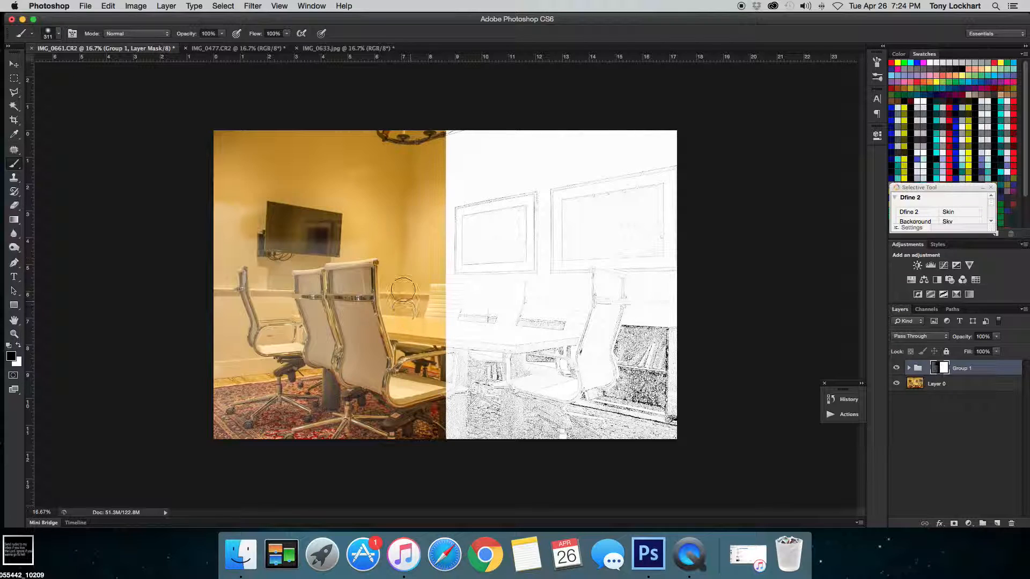
mouse_move(229, 213)
left_mouse_down()
mouse_move(226, 424)
mouse_move(317, 444)
mouse_move(406, 436)
mouse_move(396, 365)
mouse_move(359, 418)
mouse_move(346, 279)
mouse_move(316, 352)
mouse_move(271, 386)
mouse_move(246, 212)
mouse_move(225, 230)
mouse_move(264, 462)
mouse_move(308, 360)
mouse_move(293, 307)
mouse_move(298, 313)
mouse_move(356, 216)
left_mouse_up()
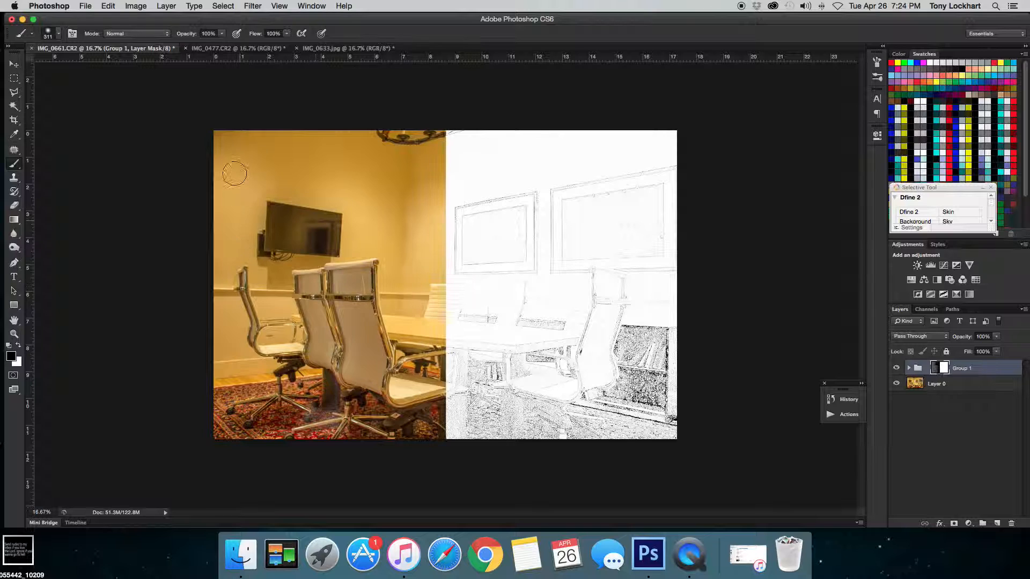
left_click(15, 65)
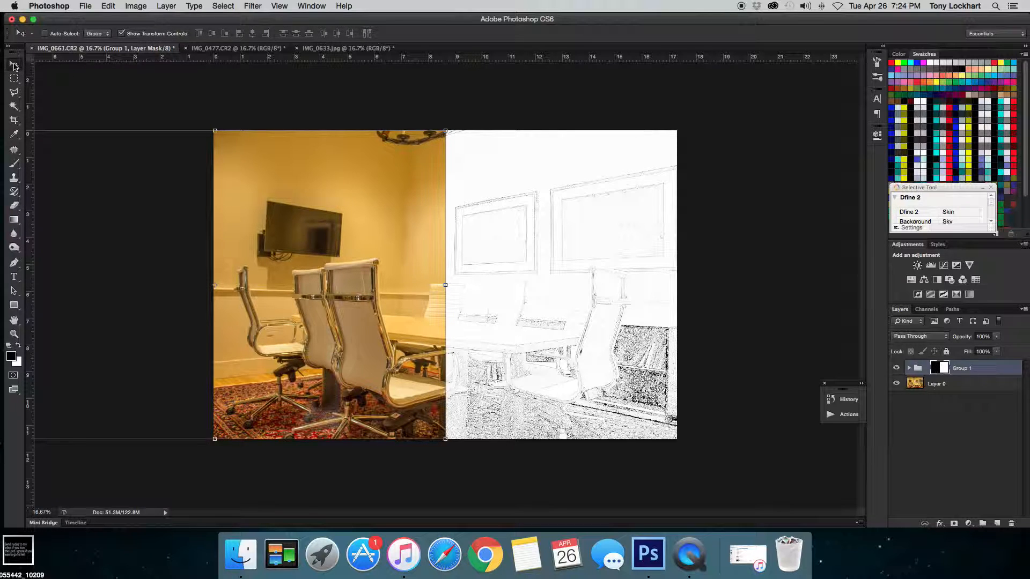
left_click(961, 446)
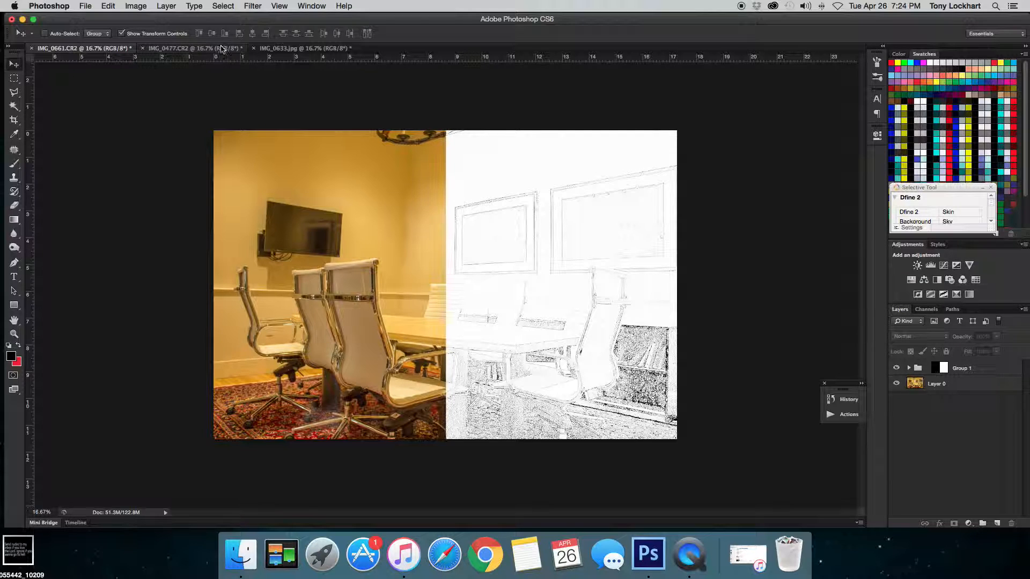
- Switch to the IMG_0477 photo, duplicate Layer 0 and set the copy's blend mode to Color Dodge
left_click(221, 49)
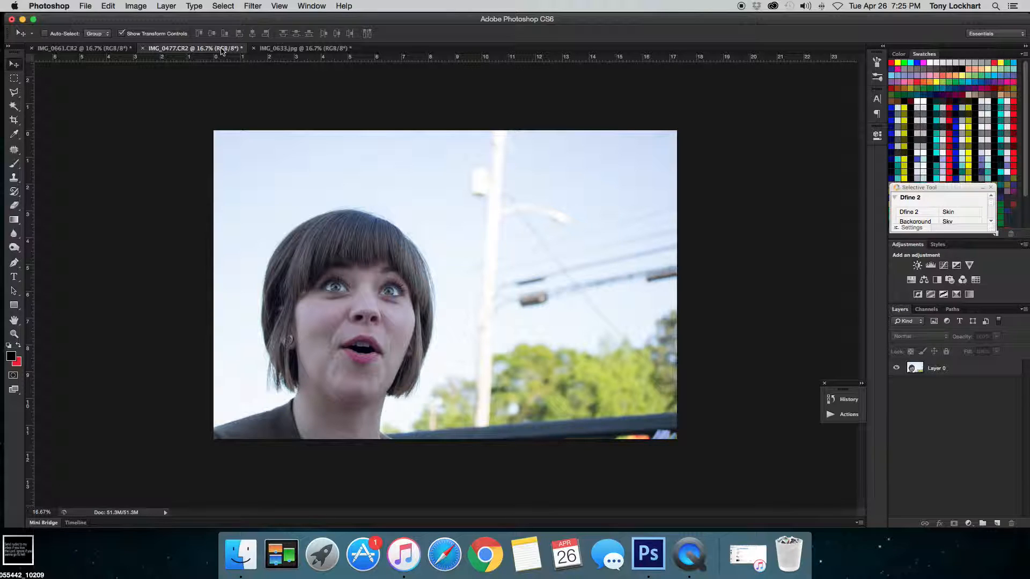
left_click(982, 369)
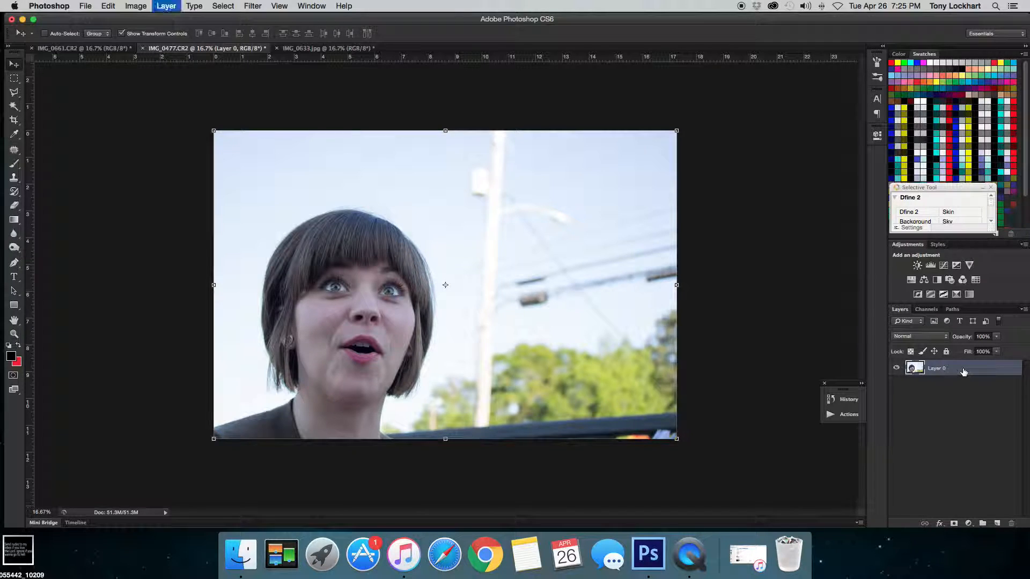
key("super+j")
left_click(947, 339)
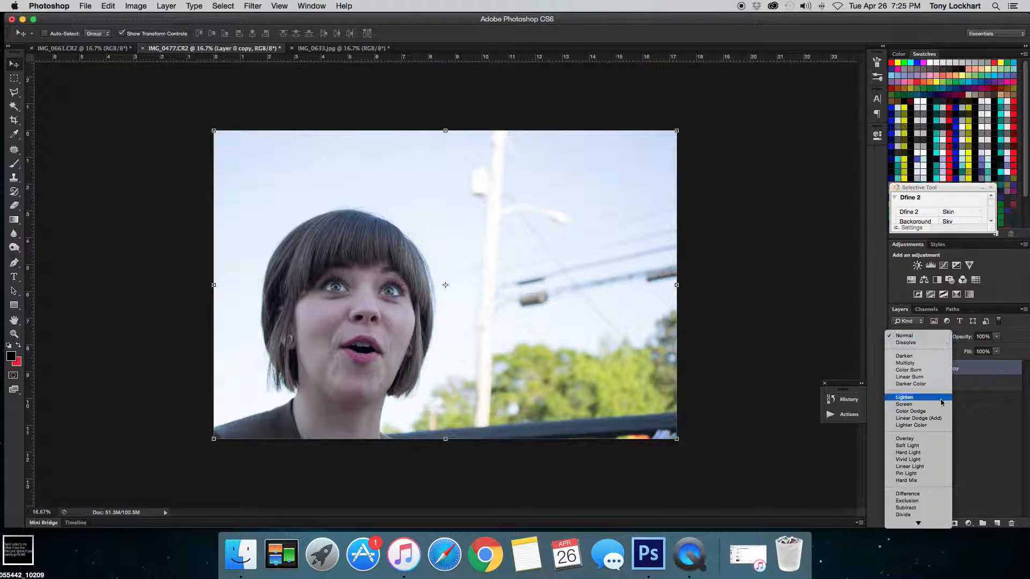
left_click(931, 411)
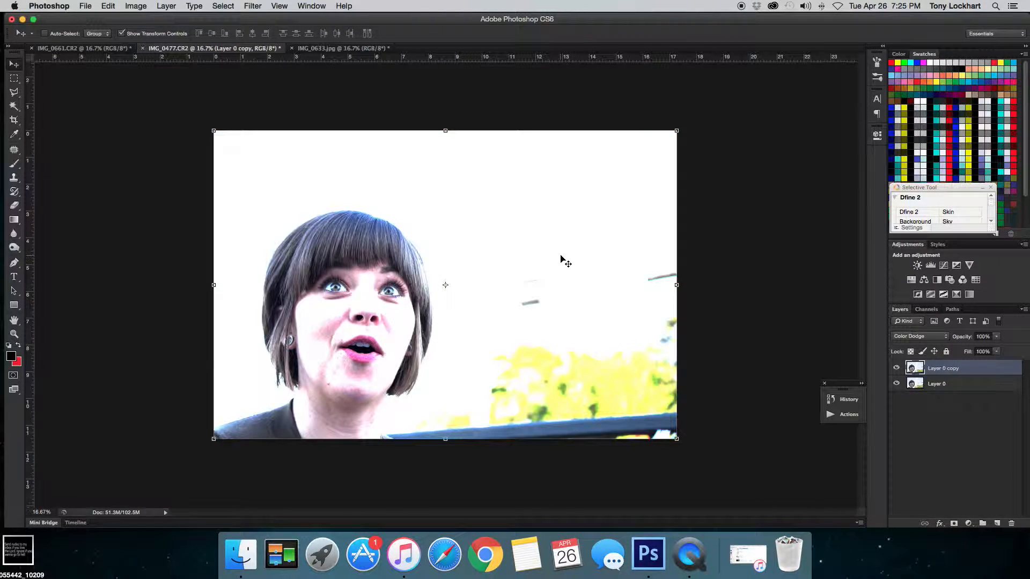
- Invert the duplicate layer and apply a Gaussian Blur with a radius of 8.7 pixels
key("super+i")
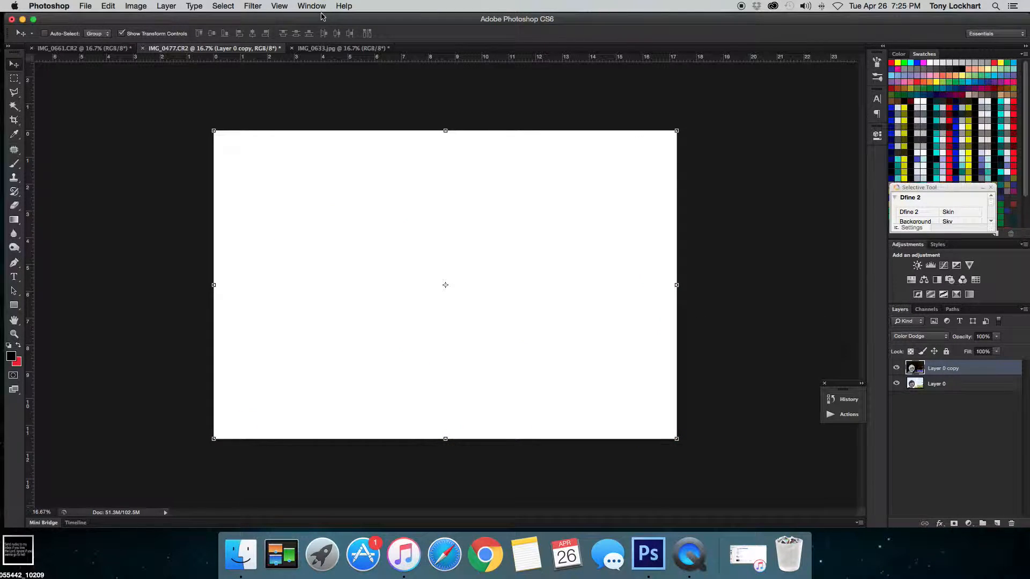
left_click(240, 5)
mouse_move(252, 6)
left_click(278, 19)
left_click(253, 5)
mouse_move(348, 130)
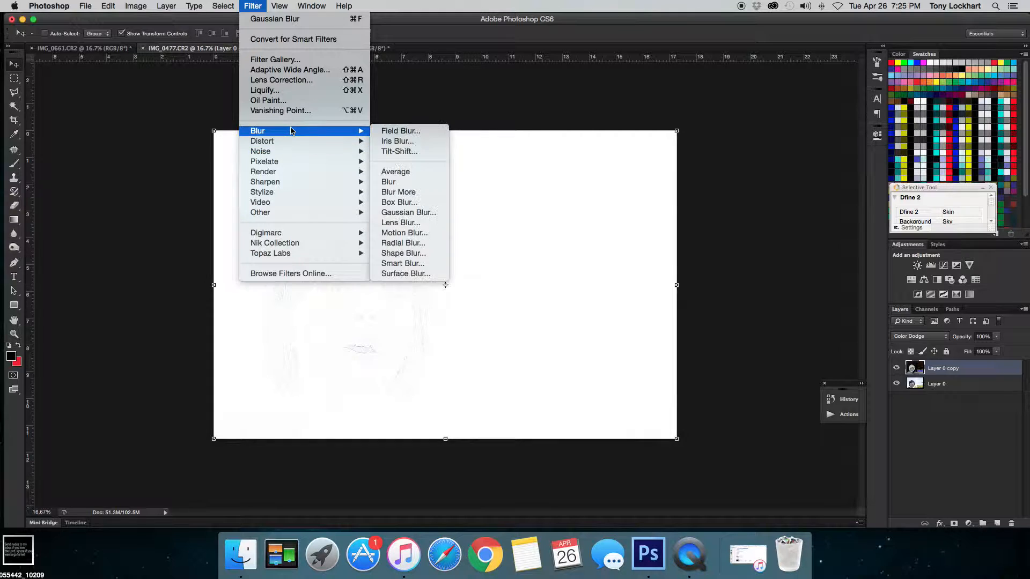
left_click(412, 213)
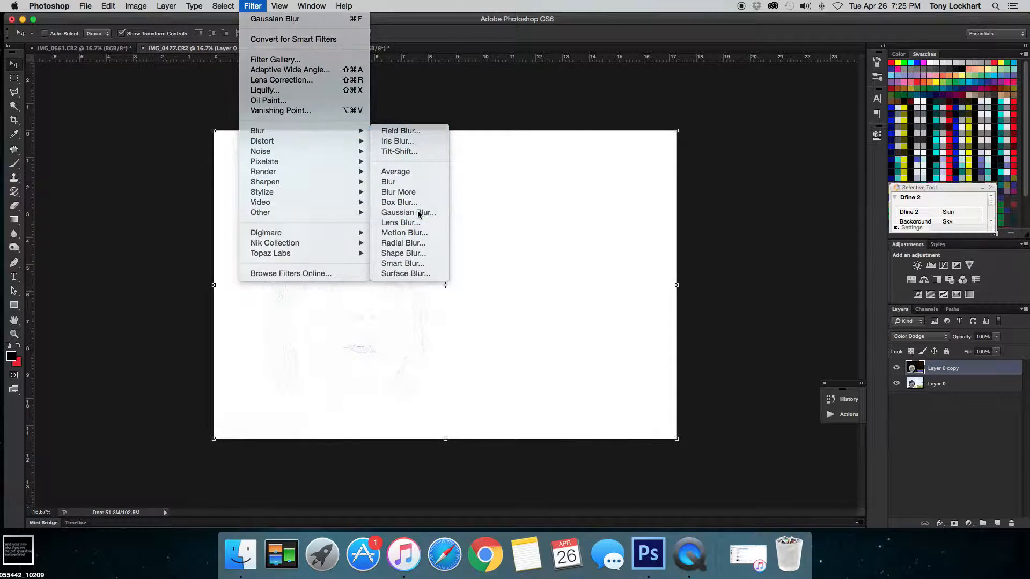
left_click_drag(640, 258, 637, 258)
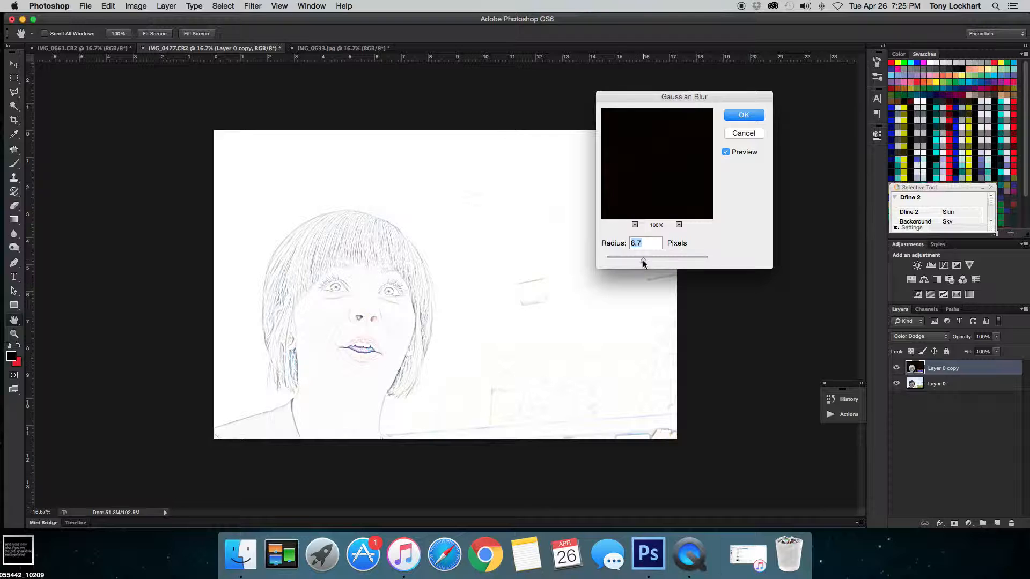
left_click(742, 116)
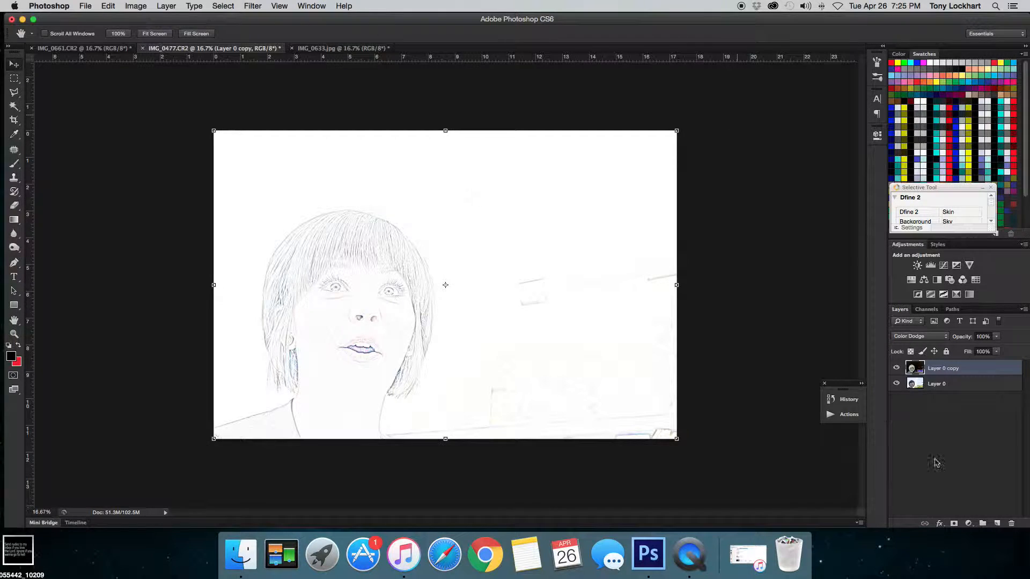
- Add a Black & White adjustment layer and pull all six colour sliders far negative, roughly -130 to -200
left_click(968, 522)
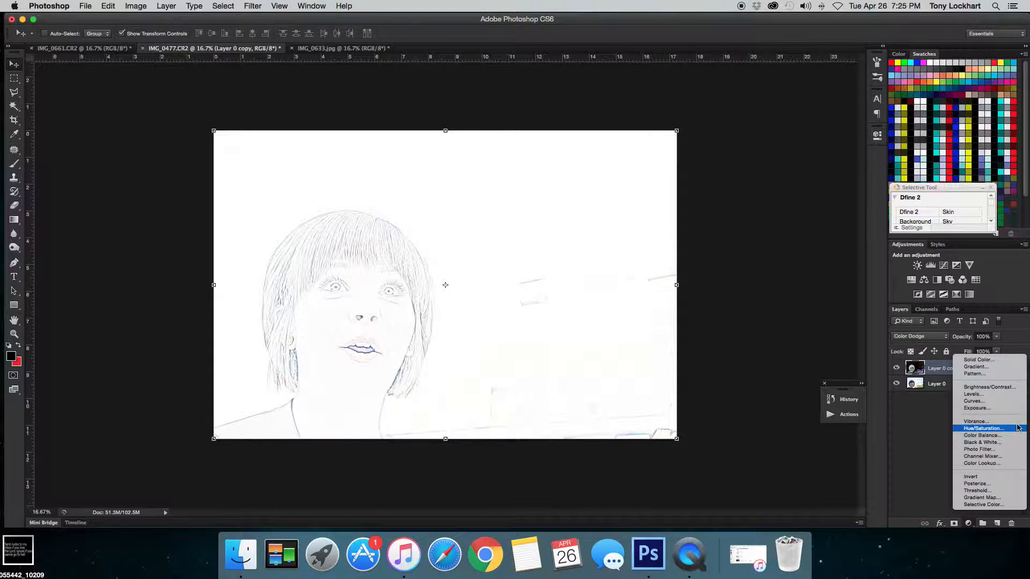
left_click(992, 442)
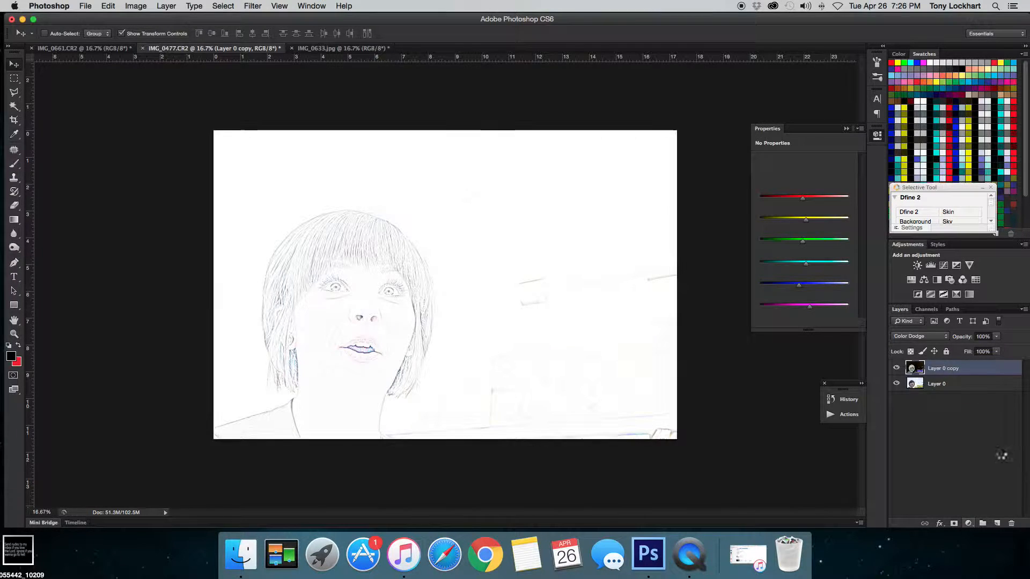
left_click_drag(794, 201, 785, 200)
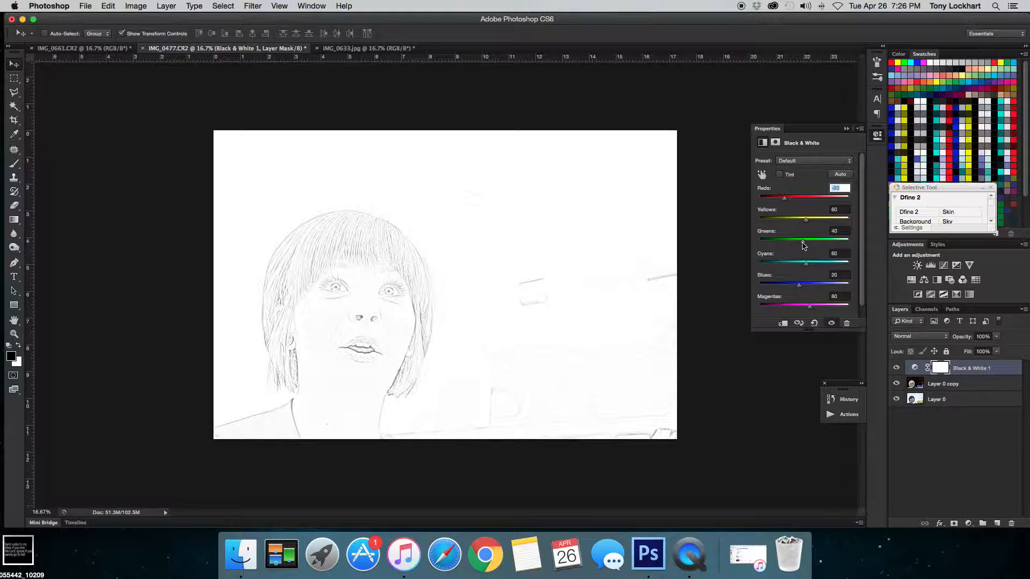
left_click_drag(803, 246, 773, 251)
left_click_drag(805, 220, 765, 223)
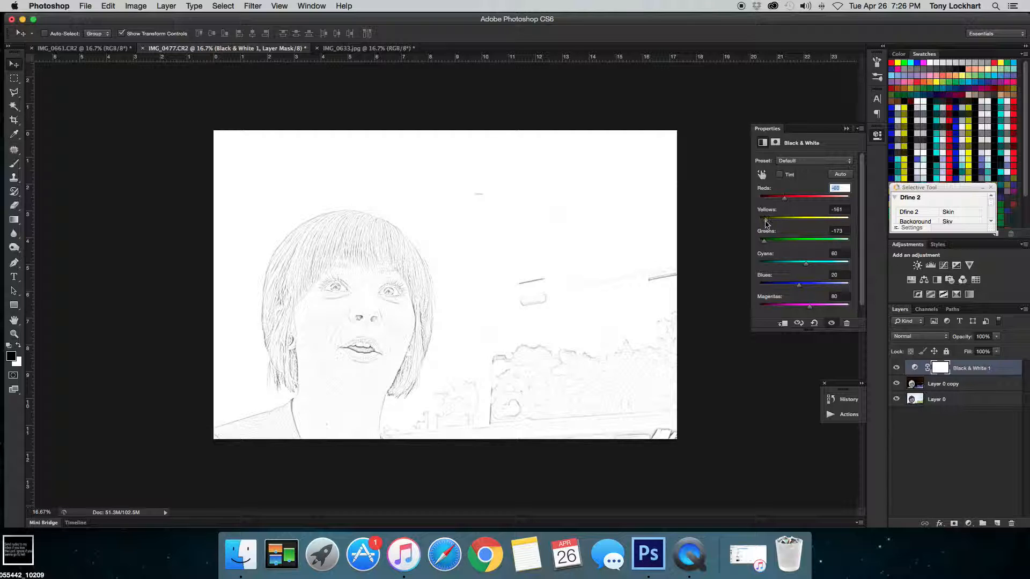
mouse_move(805, 264)
left_mouse_down()
mouse_move(751, 267)
mouse_move(758, 285)
mouse_move(772, 285)
mouse_move(760, 306)
mouse_move(787, 309)
mouse_move(761, 307)
mouse_move(771, 307)
left_mouse_up()
left_click_drag(786, 206, 771, 203)
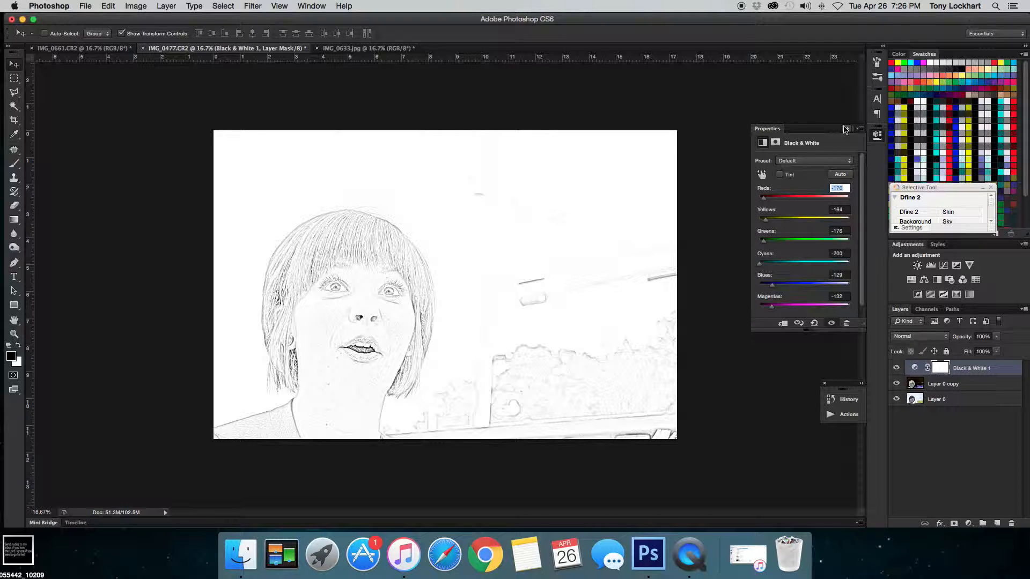
left_click(845, 129)
- Group the Black & White adjustment and the duplicate layer together
left_click(963, 383)
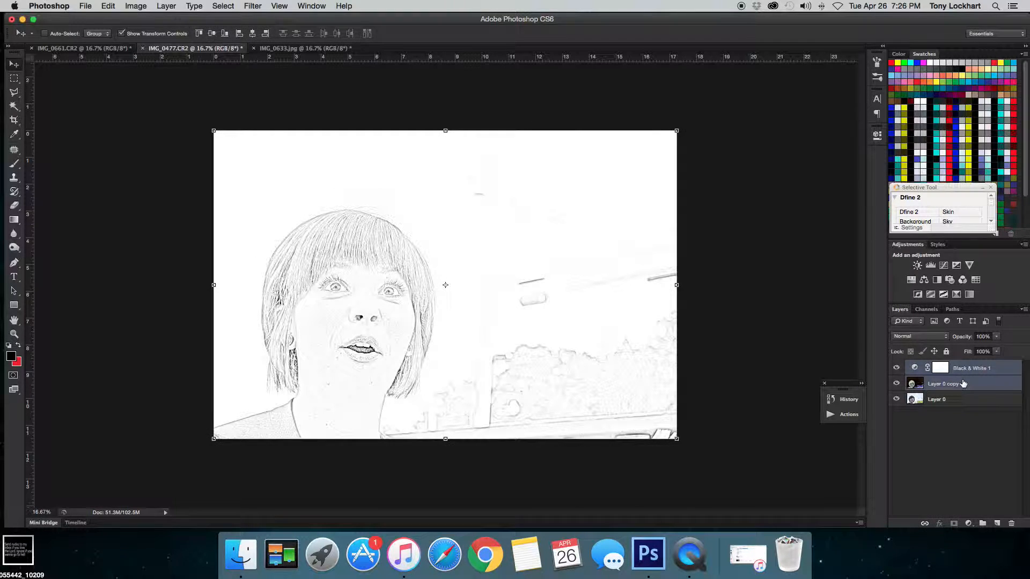
key("super+g")
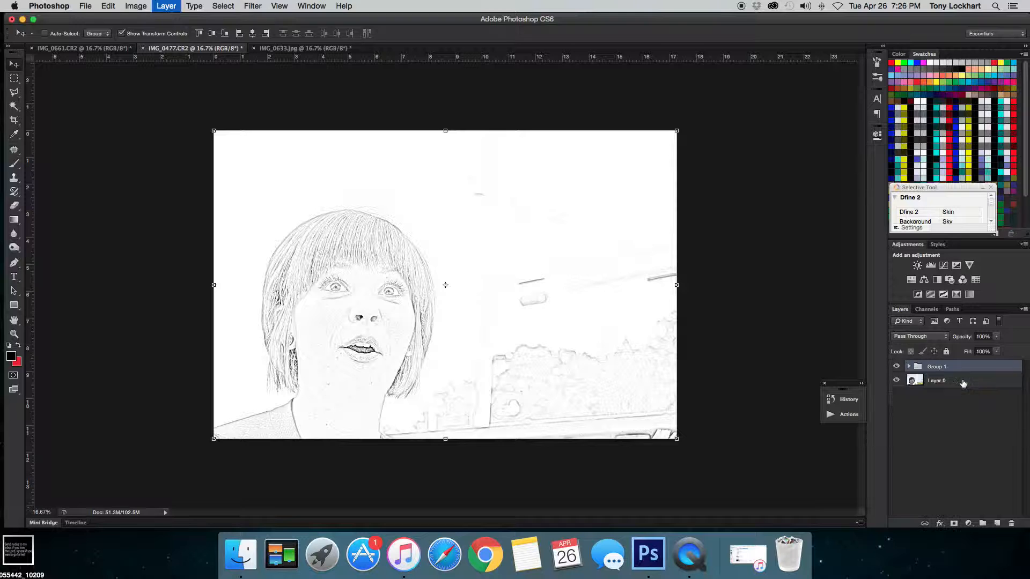
- Try the Soft Light blend mode on the group, then restore it to Pass Through
left_click(927, 337)
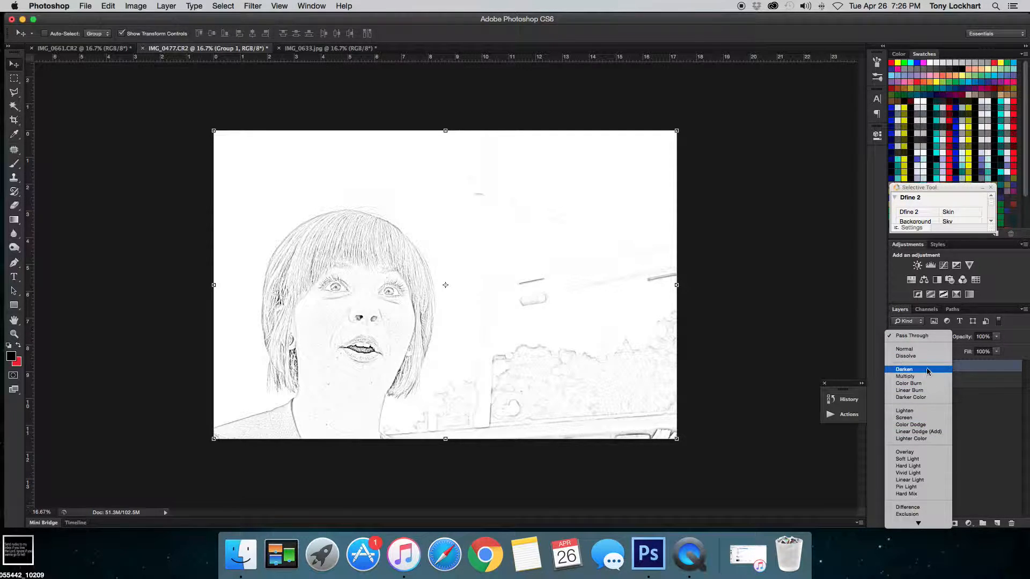
left_click(910, 459)
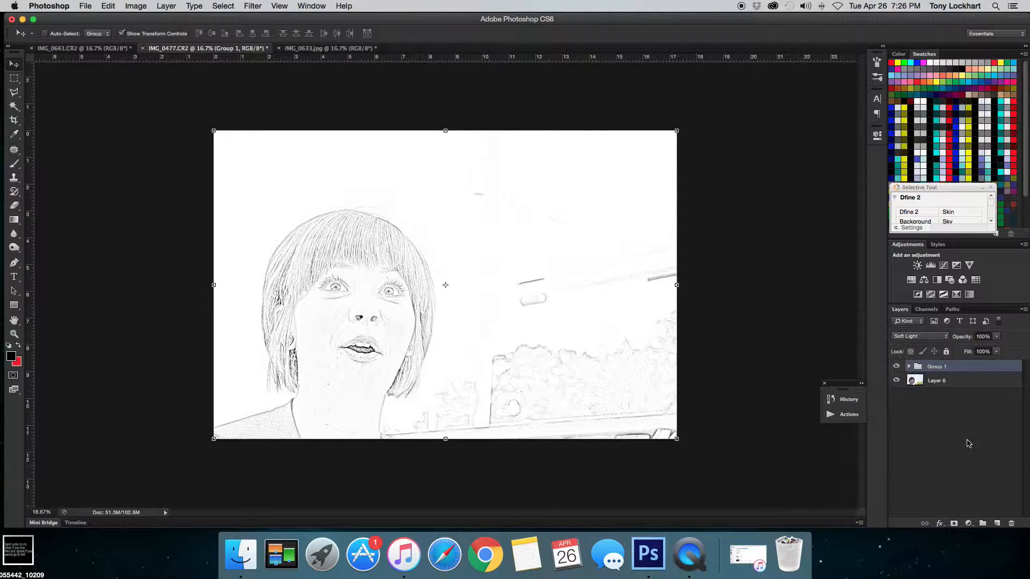
left_click(918, 336)
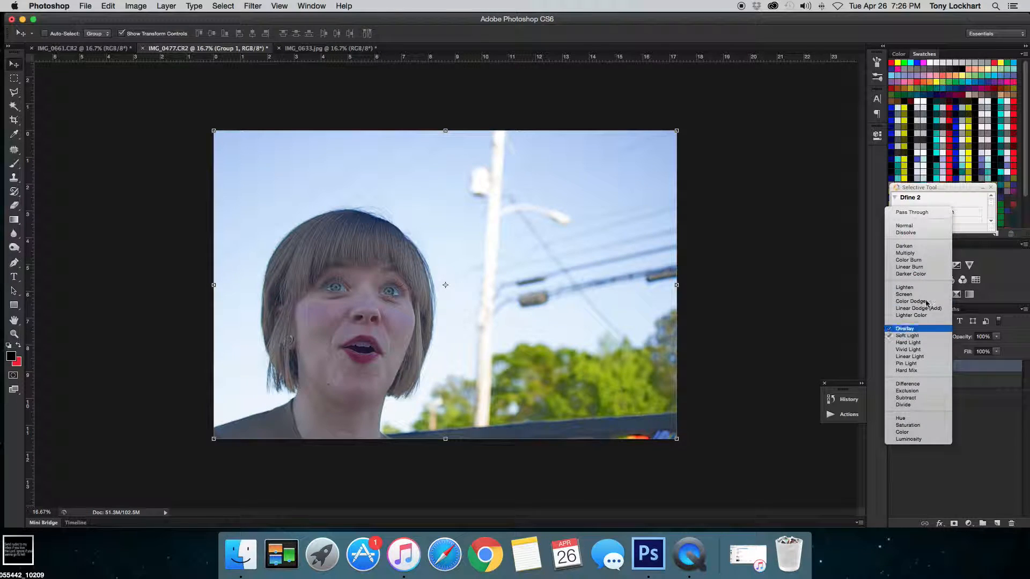
left_click(912, 212)
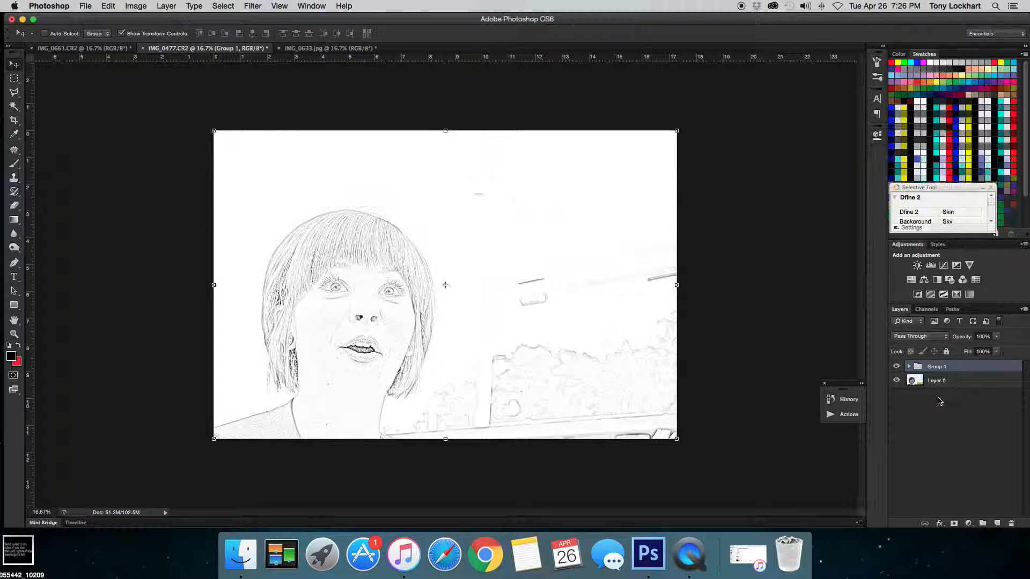
- Add a layer mask to the group and draw a gradient on it from the image's right edge to its left edge
left_click(954, 523)
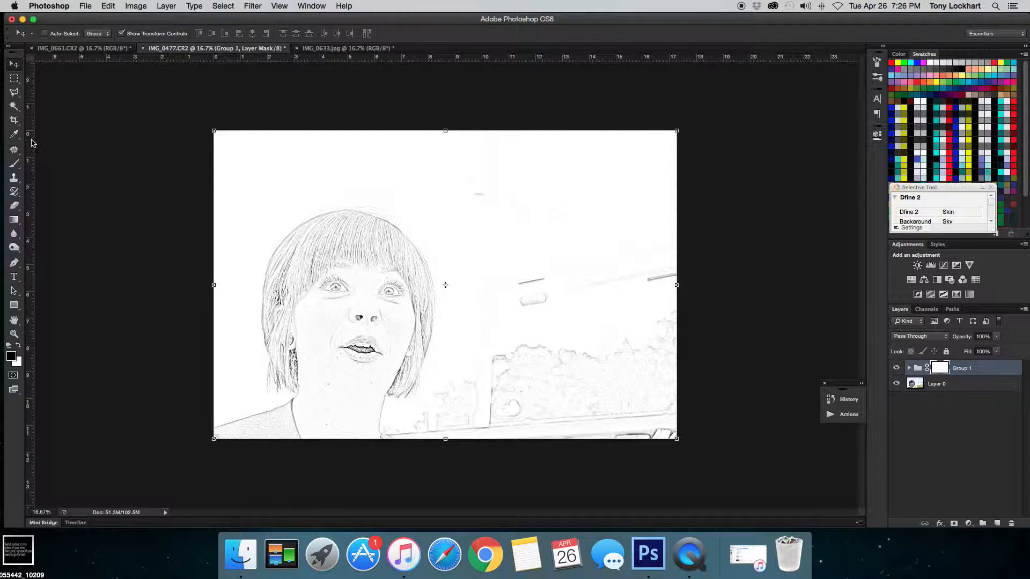
left_click(14, 219)
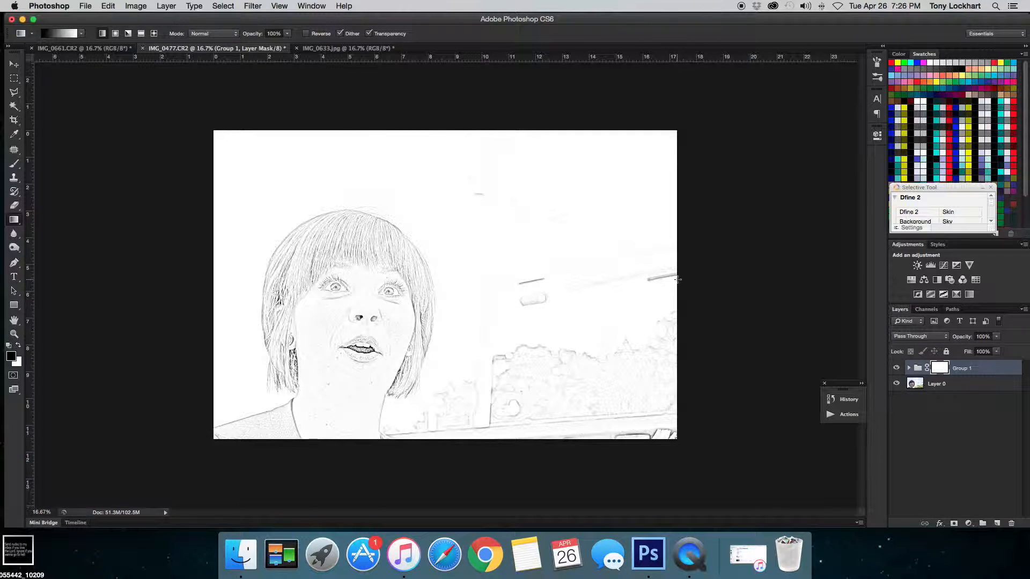
left_click_drag(605, 281, 348, 275)
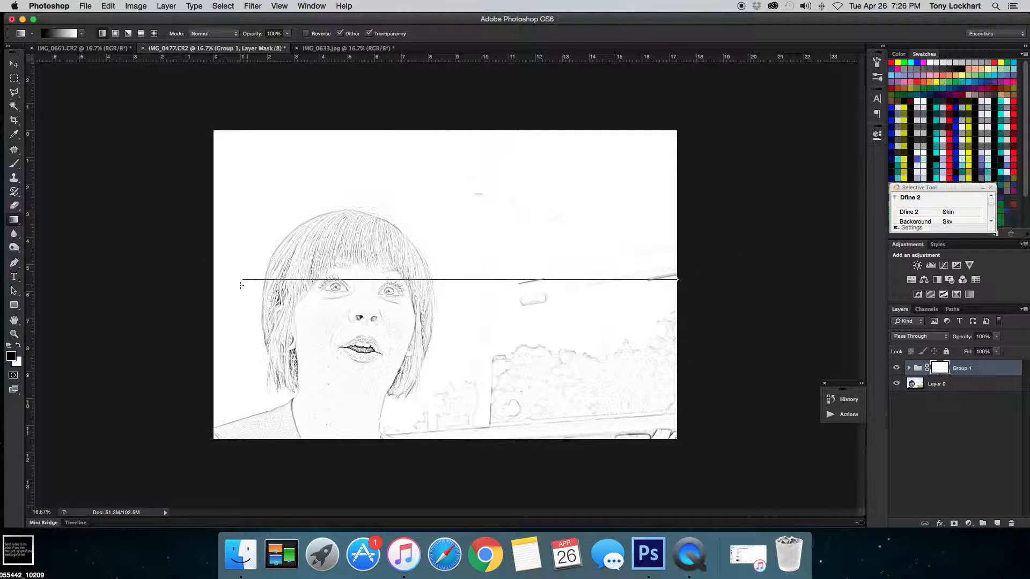
left_click_drag(213, 287, 213, 287)
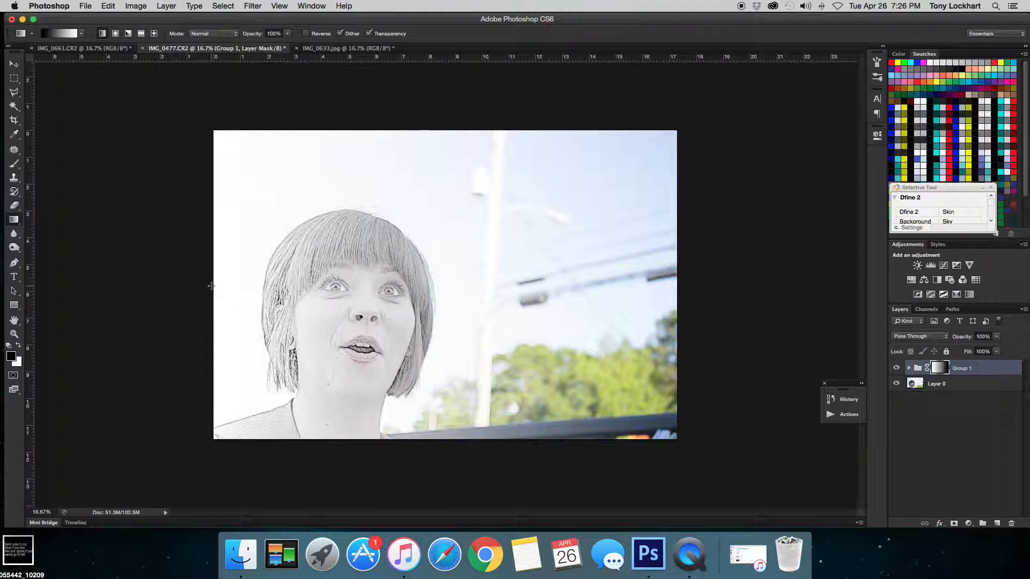
- Move the group's mask left so the sketch covers roughly the right two-thirds of the portrait
left_click(13, 63)
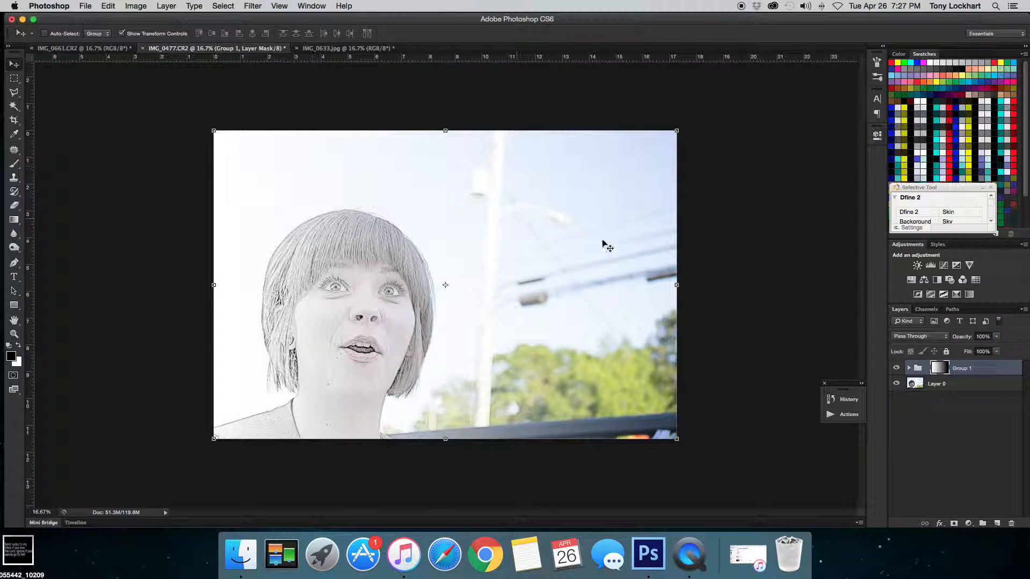
left_click_drag(651, 248, 616, 246)
mouse_move(378, 236)
left_mouse_down()
mouse_move(330, 236)
mouse_move(340, 233)
left_mouse_up()
left_click(899, 466)
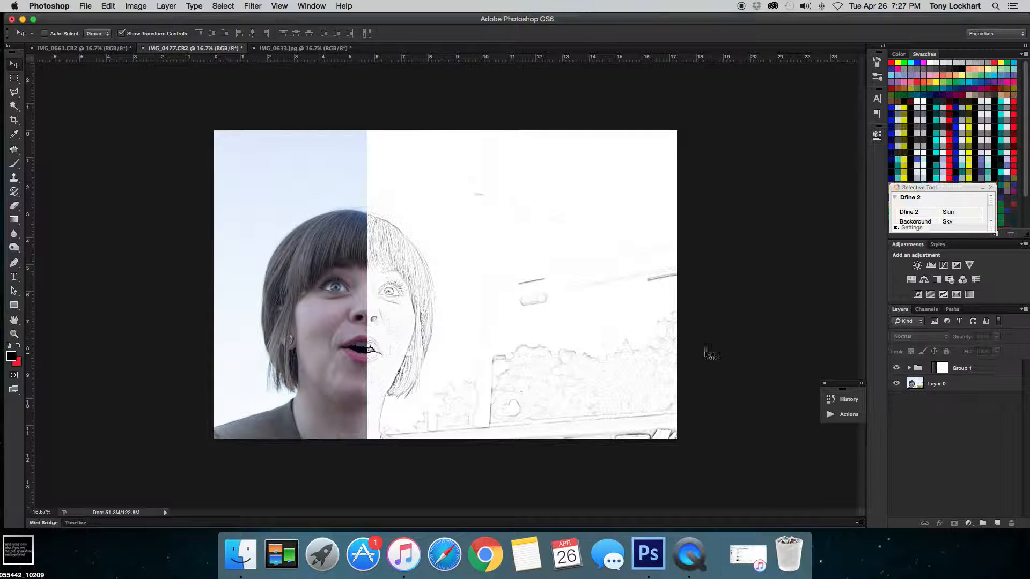
- Switch to the IMG_0633 photo, duplicate Layer 0 and set the copy's blend mode to Color Dodge
left_click(286, 48)
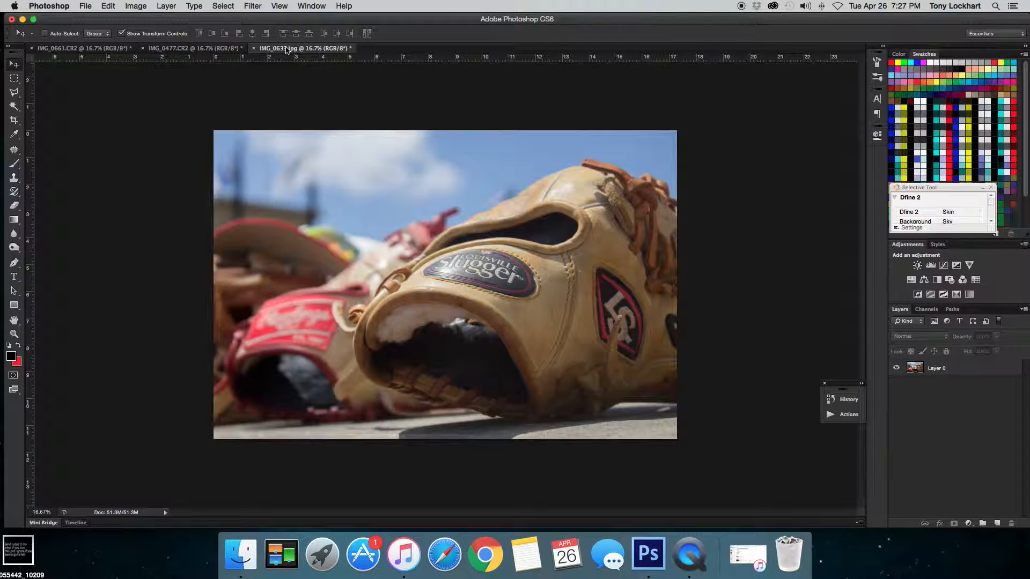
left_click(967, 370)
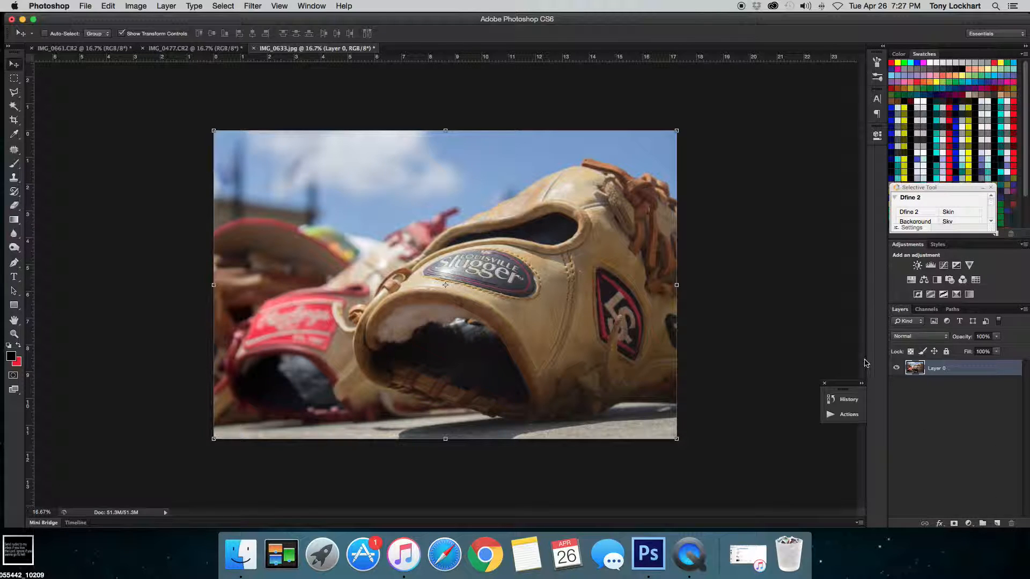
key("super+j")
left_click(943, 336)
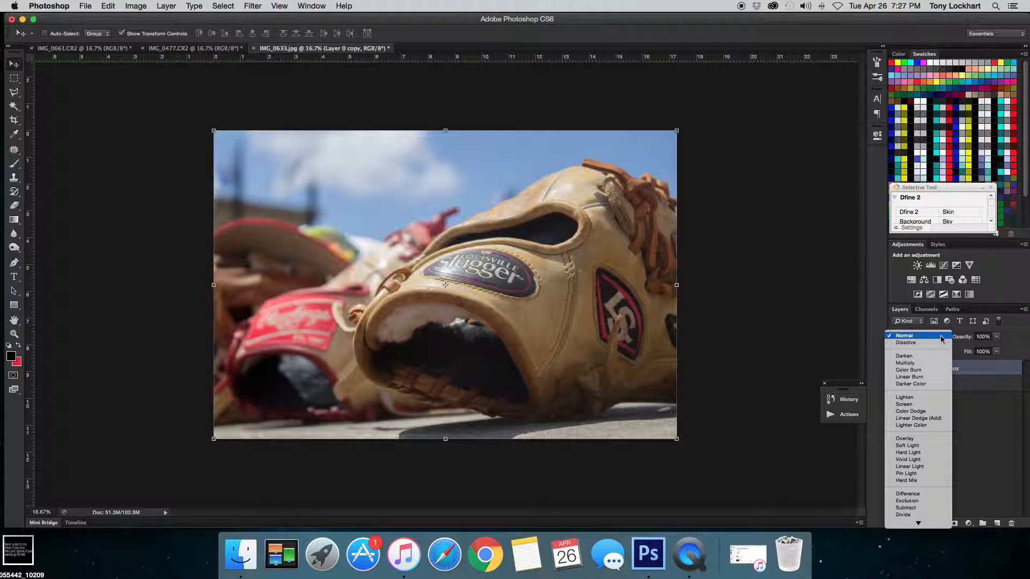
left_click(910, 398)
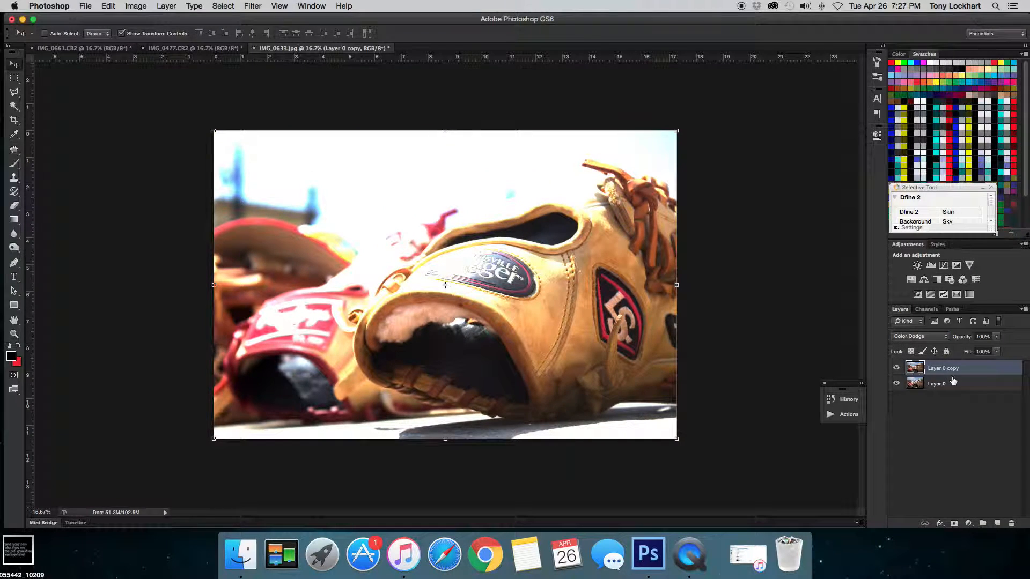
- Invert the duplicate layer and apply a Gaussian Blur to it
key("super+i")
left_click(251, 5)
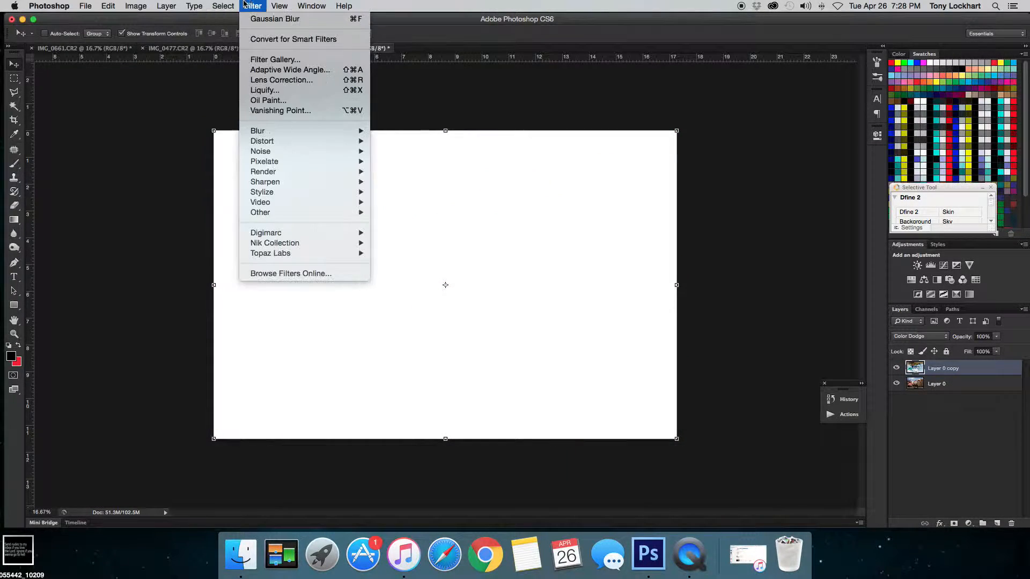
mouse_move(283, 131)
mouse_move(343, 133)
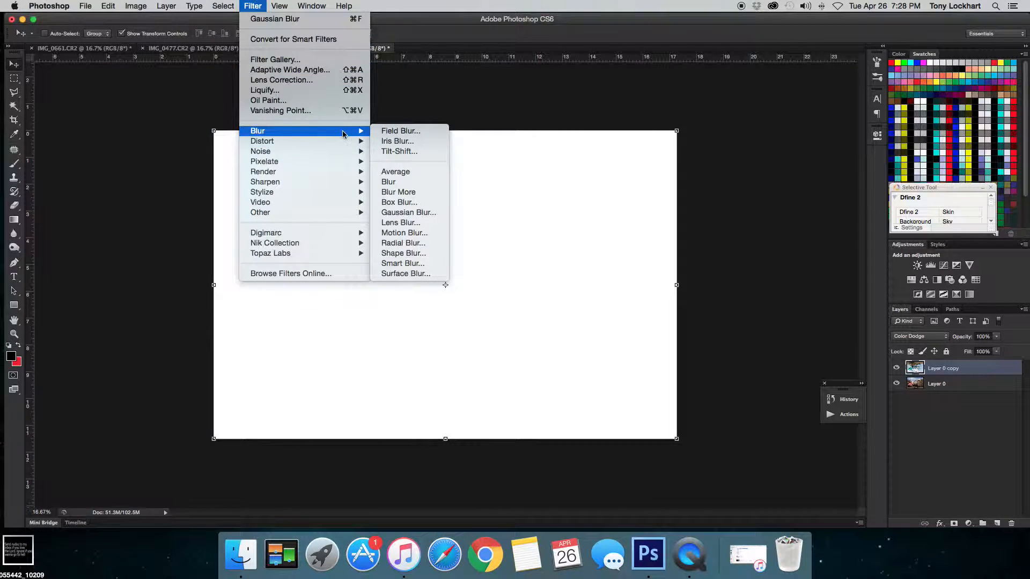
left_click(424, 212)
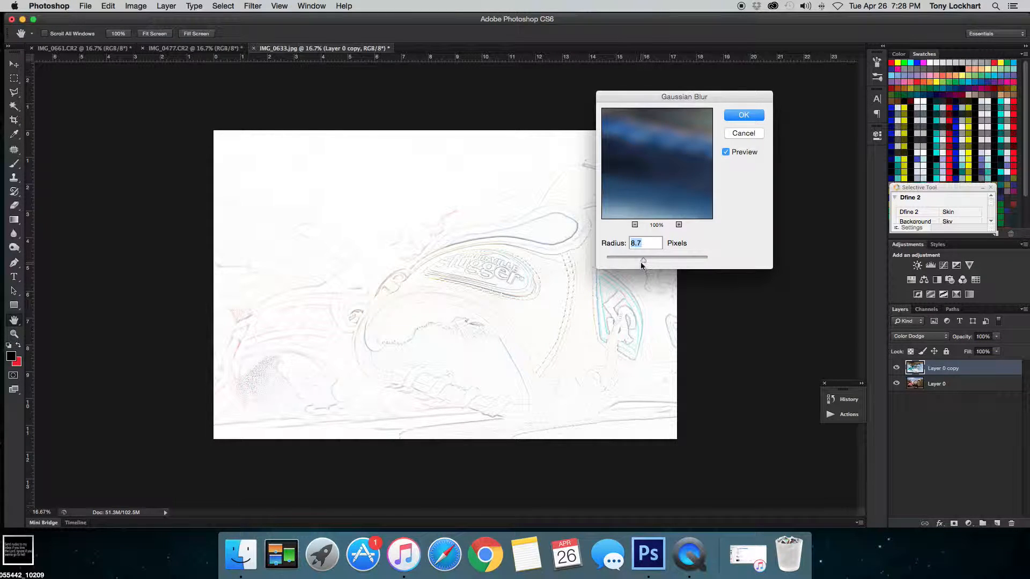
mouse_move(636, 261)
left_mouse_down()
mouse_move(621, 261)
mouse_move(647, 262)
left_mouse_up()
left_click(751, 117)
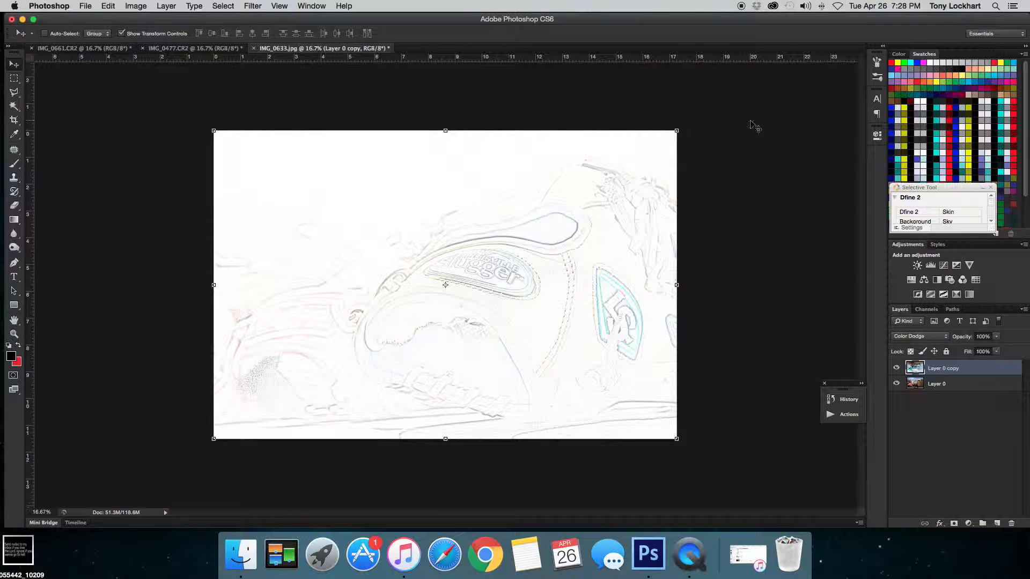
- Add a Black & White adjustment layer above the duplicate and lower its colour sliders to darken the sketch
left_click(968, 524)
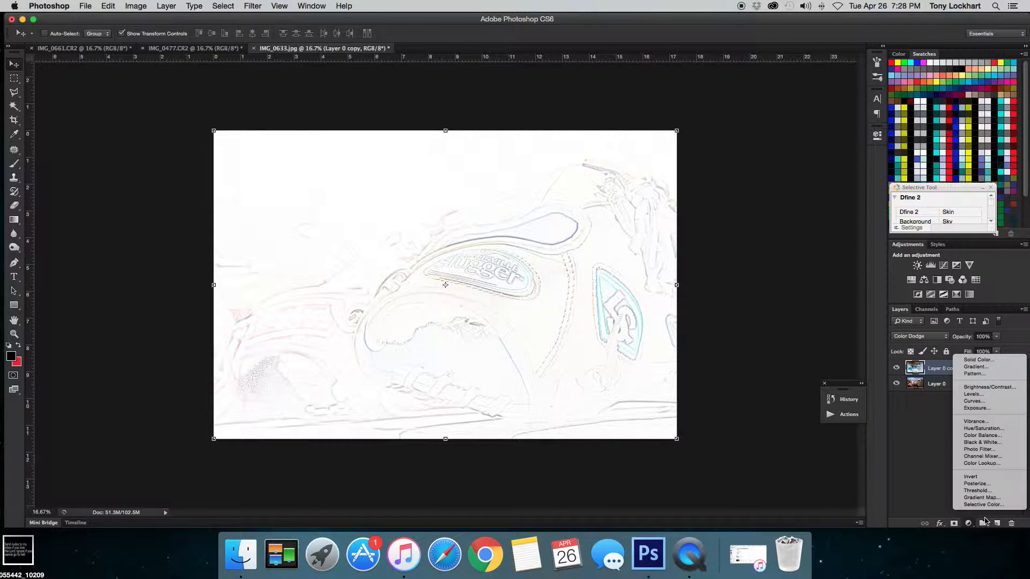
left_click(984, 442)
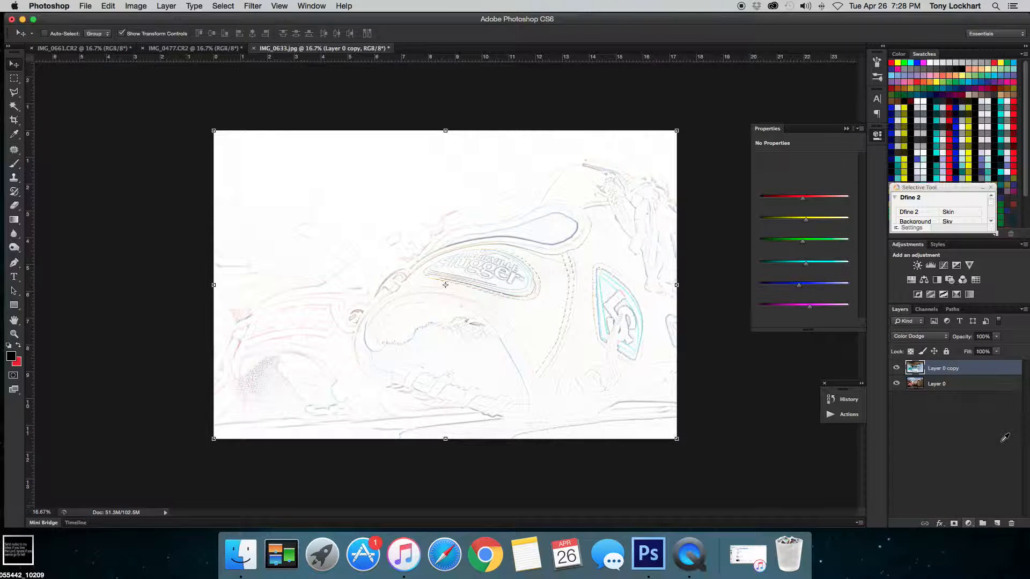
left_click_drag(805, 201, 773, 309)
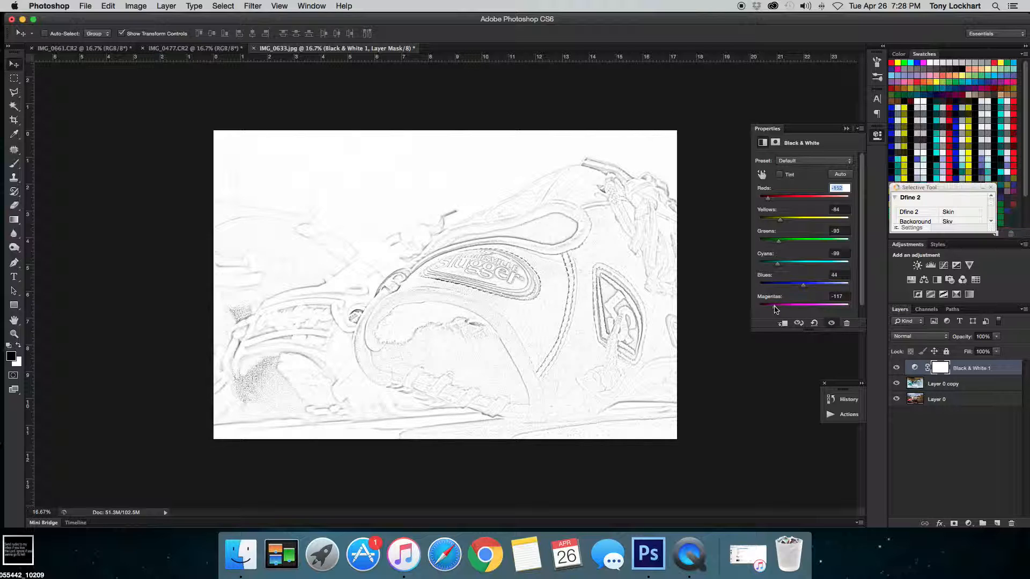
left_click(846, 129)
- Group the Black & White layer with Layer 0 copy and add a layer mask to the new group
left_click(949, 389, "shift")
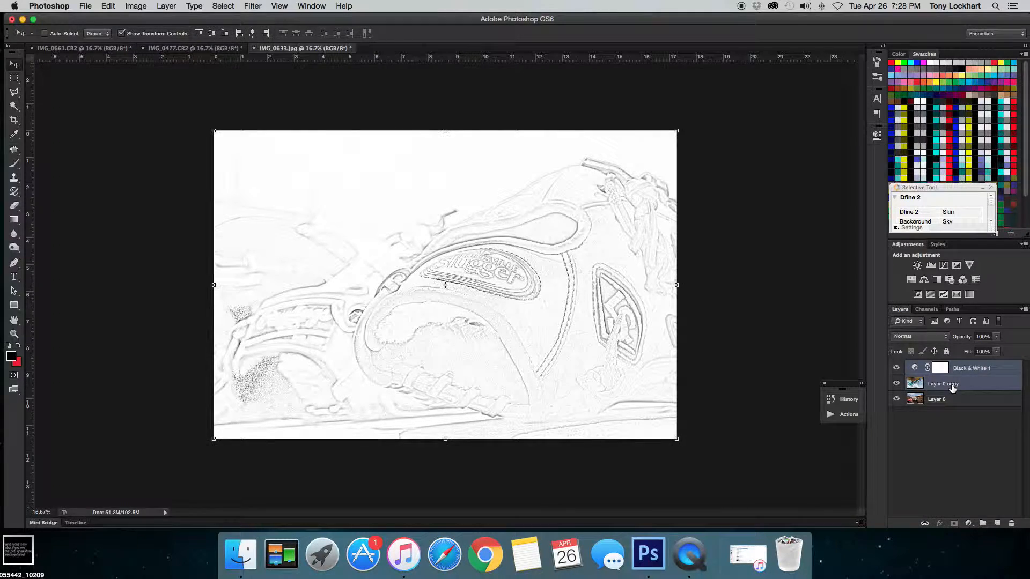
key("super+g")
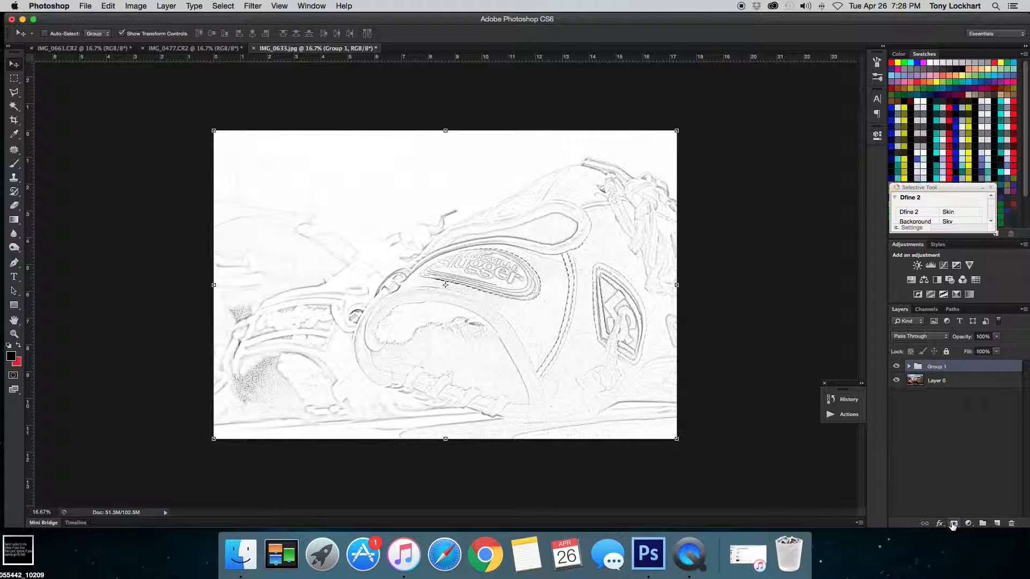
left_click(953, 524)
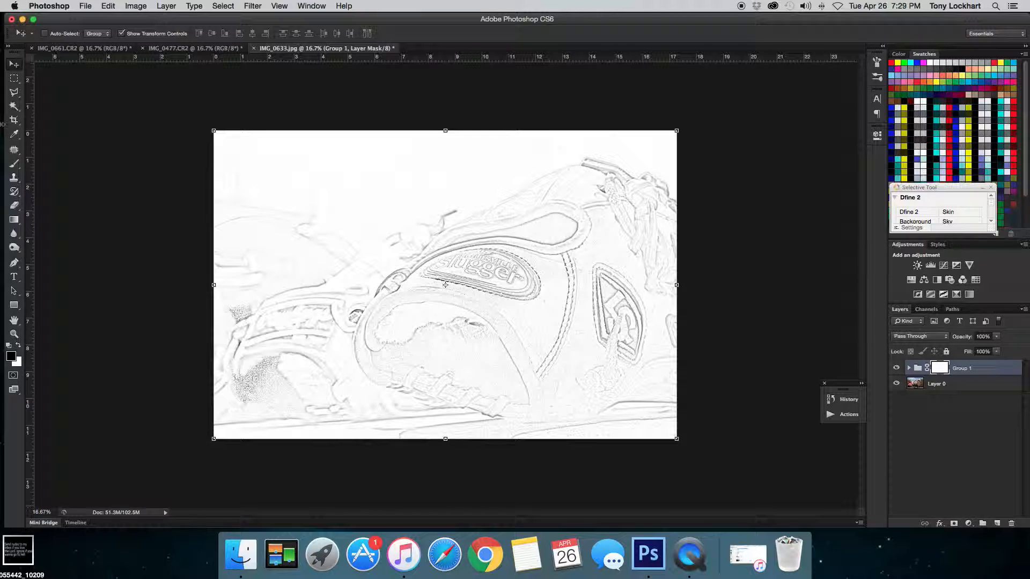
- Draw a gradient on the group's mask from the image's right edge to its left edge
left_click(13, 220)
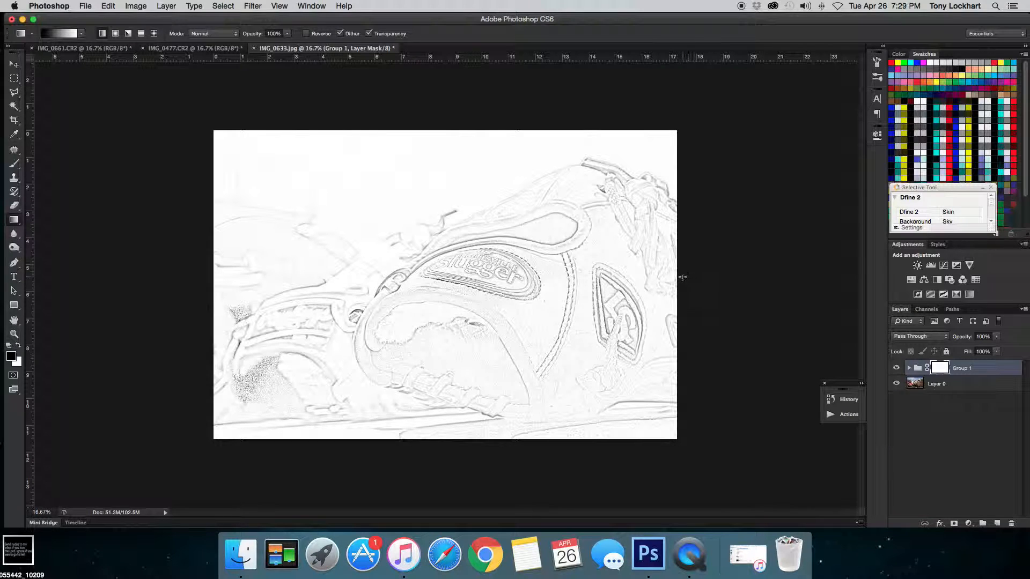
left_click_drag(678, 276, 197, 272)
left_click(14, 64)
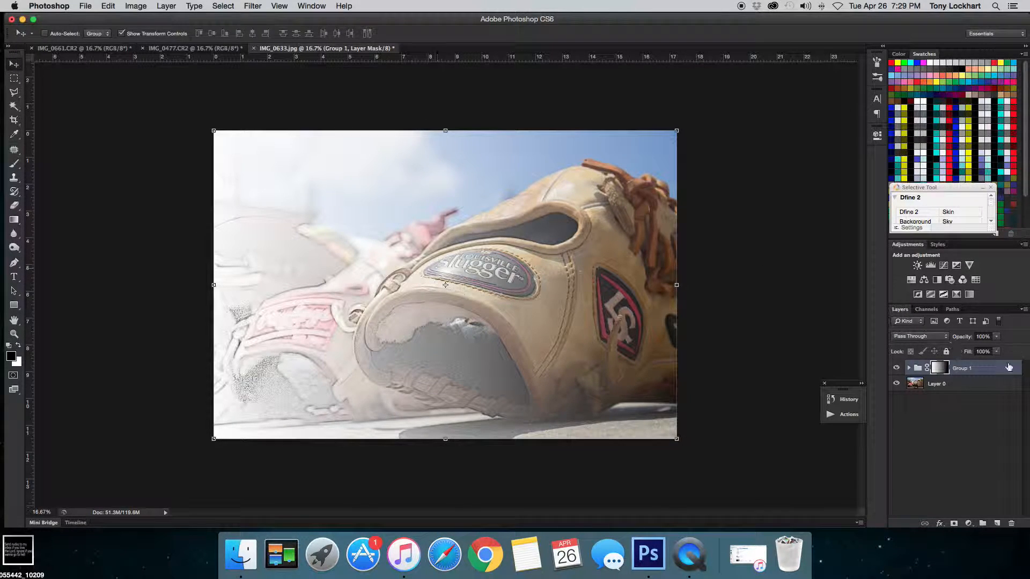
- Move the group's mask left so the sketch covers roughly the right half of the photo
left_click(926, 368)
mouse_move(607, 214)
left_mouse_down()
mouse_move(275, 201)
mouse_move(211, 209)
mouse_move(383, 214)
left_mouse_up()
- Set the brush size to about 458 px and paint black on the group mask over the photo's left half
left_click(12, 167)
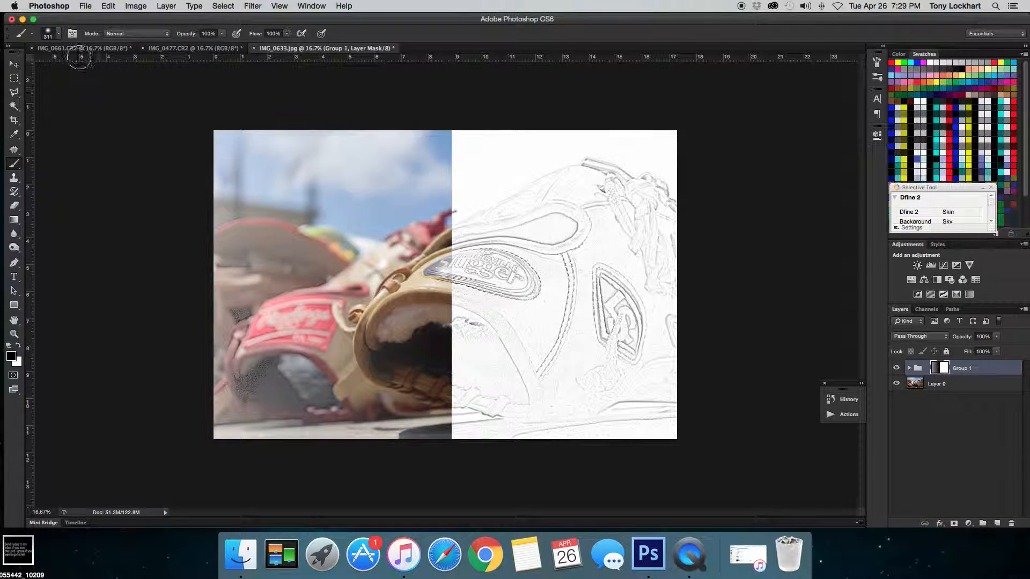
left_click(58, 33)
left_click_drag(109, 68, 112, 66)
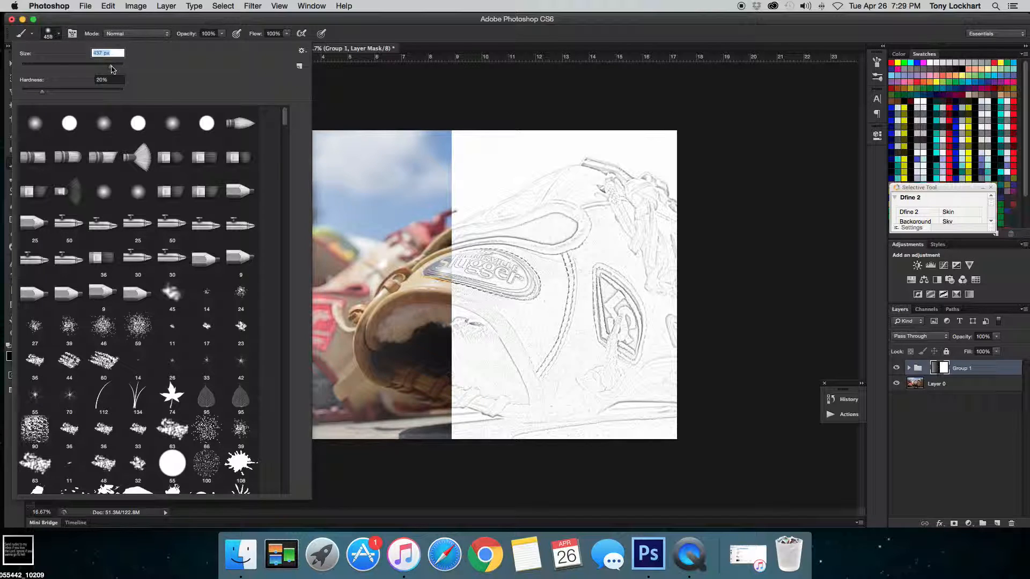
left_click(59, 34)
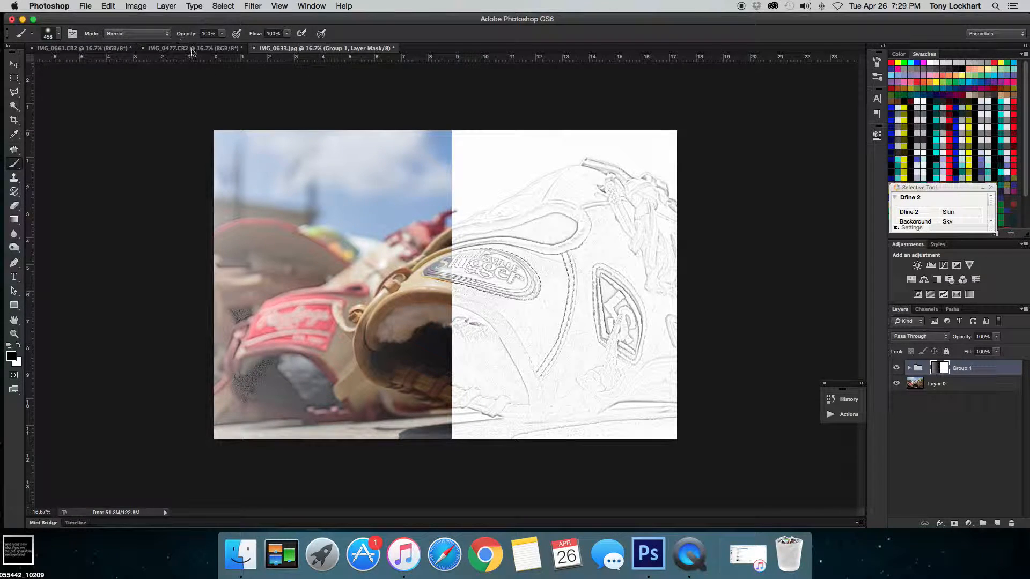
mouse_move(248, 127)
left_mouse_down()
mouse_move(215, 171)
mouse_move(230, 147)
mouse_move(230, 455)
mouse_move(290, 423)
mouse_move(308, 348)
mouse_move(351, 390)
mouse_move(369, 461)
mouse_move(391, 334)
mouse_move(401, 476)
mouse_move(409, 310)
mouse_move(408, 436)
mouse_move(426, 417)
mouse_move(403, 110)
mouse_move(386, 180)
mouse_move(322, 138)
mouse_move(220, 183)
mouse_move(375, 193)
mouse_move(314, 267)
mouse_move(380, 230)
mouse_move(330, 198)
mouse_move(220, 342)
mouse_move(282, 271)
mouse_move(281, 280)
mouse_move(358, 274)
mouse_move(391, 246)
mouse_move(350, 304)
mouse_move(324, 413)
mouse_move(362, 380)
mouse_move(282, 328)
mouse_move(266, 285)
mouse_move(230, 275)
mouse_move(217, 323)
left_mouse_up()
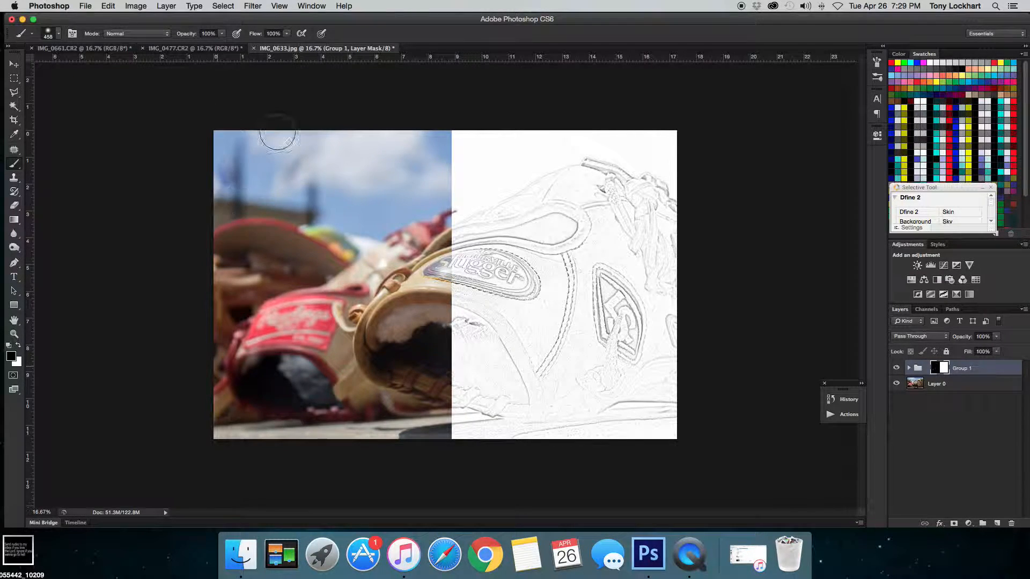
mouse_move(406, 274)
left_mouse_down()
mouse_move(410, 253)
mouse_move(389, 408)
mouse_move(300, 307)
mouse_move(304, 346)
mouse_move(259, 364)
left_mouse_up()
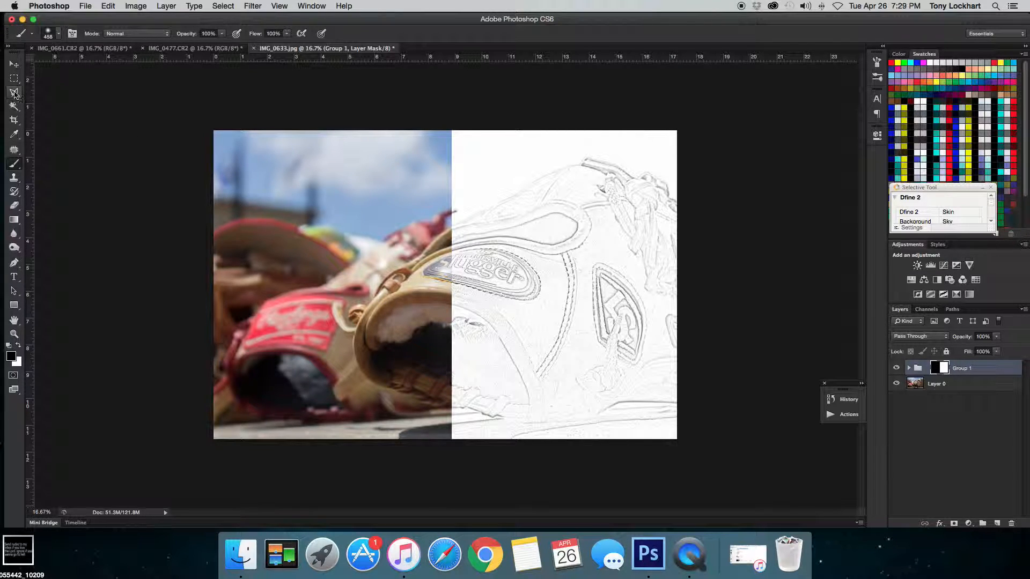
- Nudge the group's mask slightly further left and deselect the layers
left_click(14, 64)
left_click_drag(381, 197, 364, 196)
left_click_drag(412, 271, 421, 274)
left_click(959, 438)
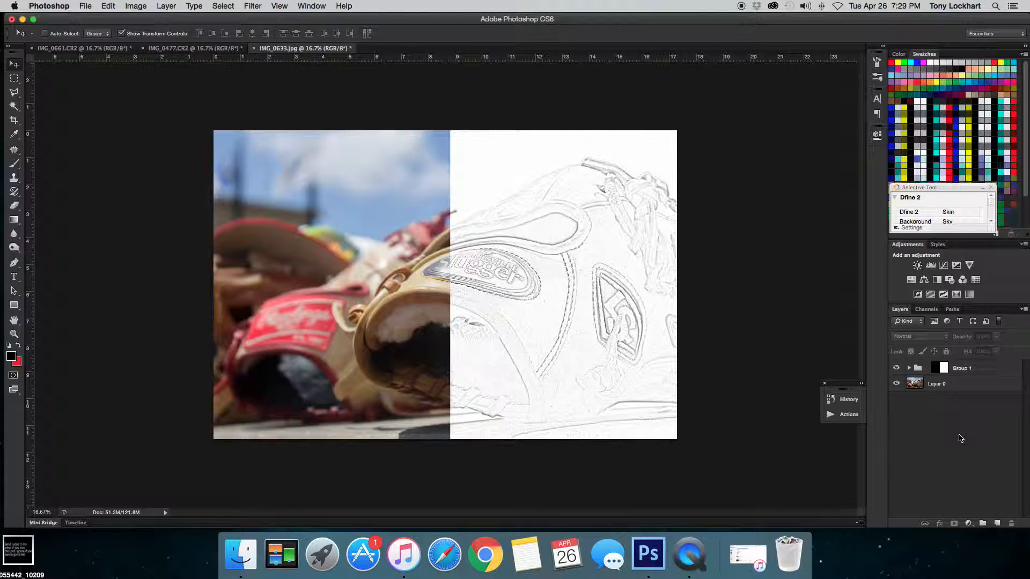